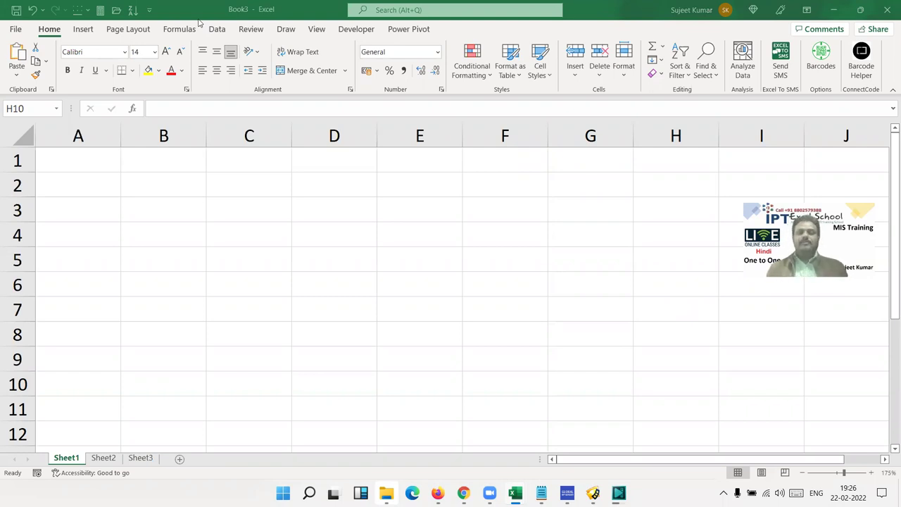
Enter the operator symbols -, +, * and / in cells E1 to E4.
click(187, 201)
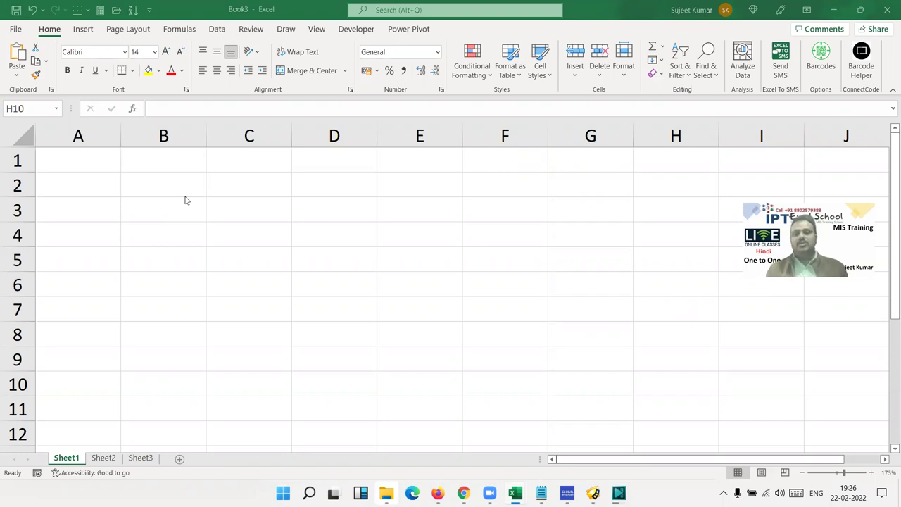
click(404, 165)
text(-)
key(Return)
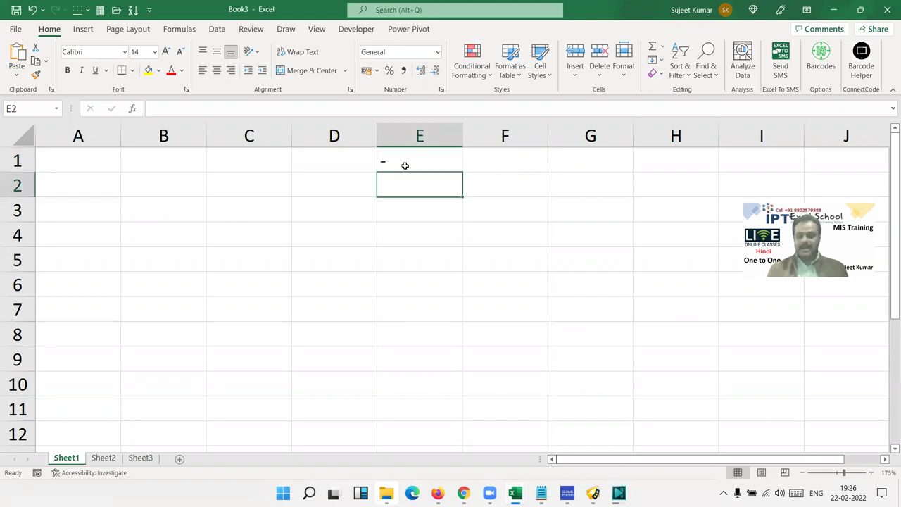
text(+)
key(Return)
text(*)
key(Return)
double_click(427, 240)
text(/)
key(Return)
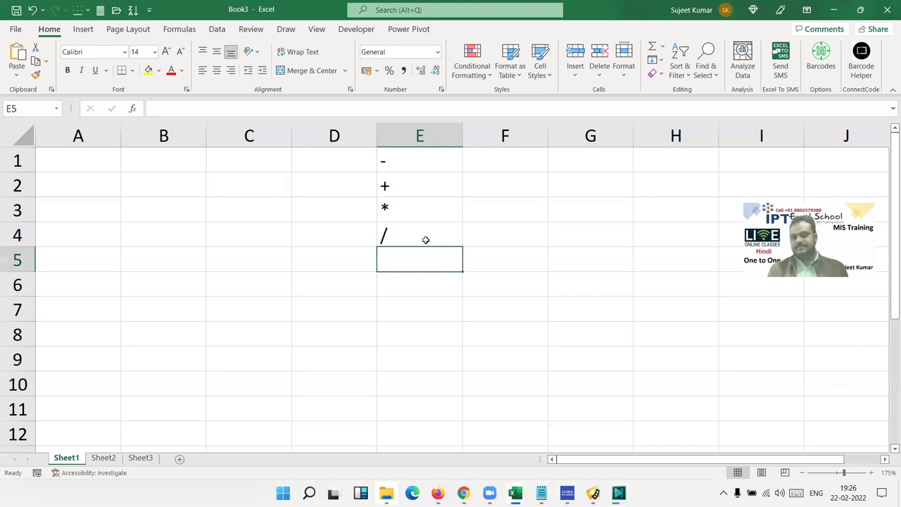
click(425, 240)
key(ctrl+shift+Up)
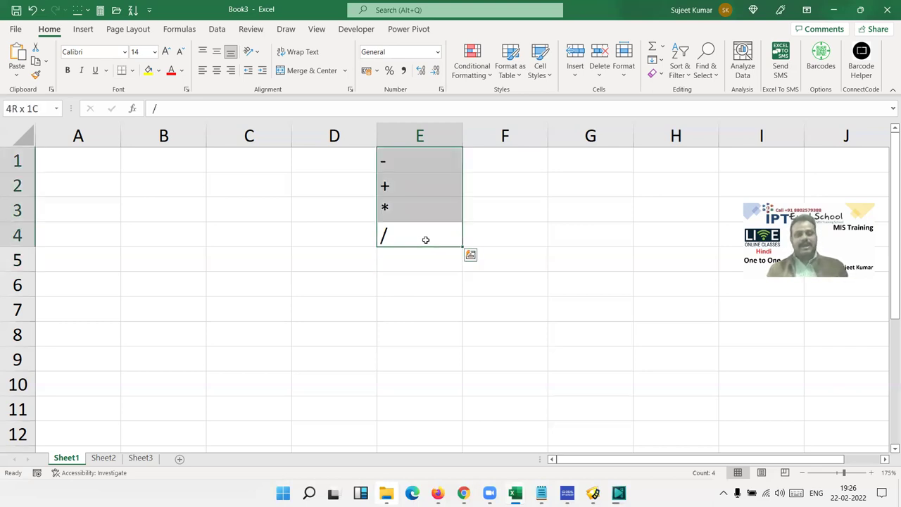
Discard a 20+30 entry in C5 and clear the four operator symbols from E1:E4.
key(Down)
key(Left)
key(Left)
text(20)
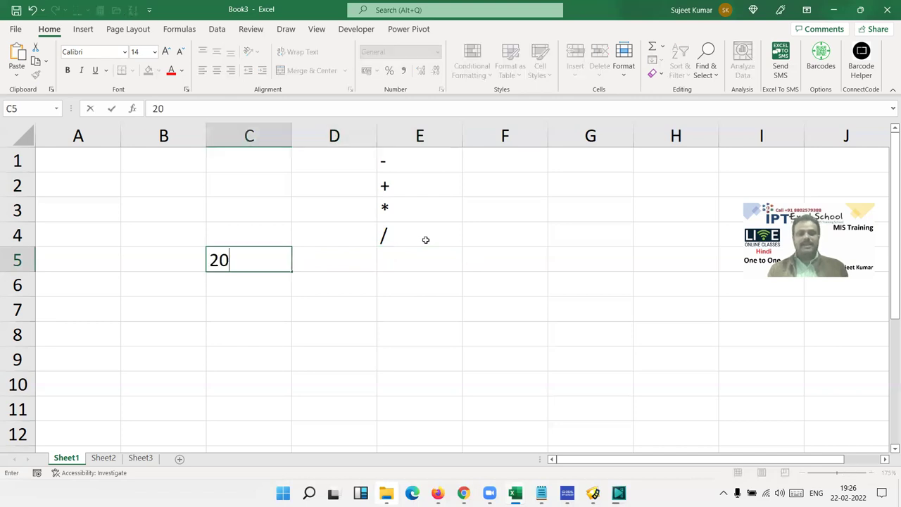
text(+30)
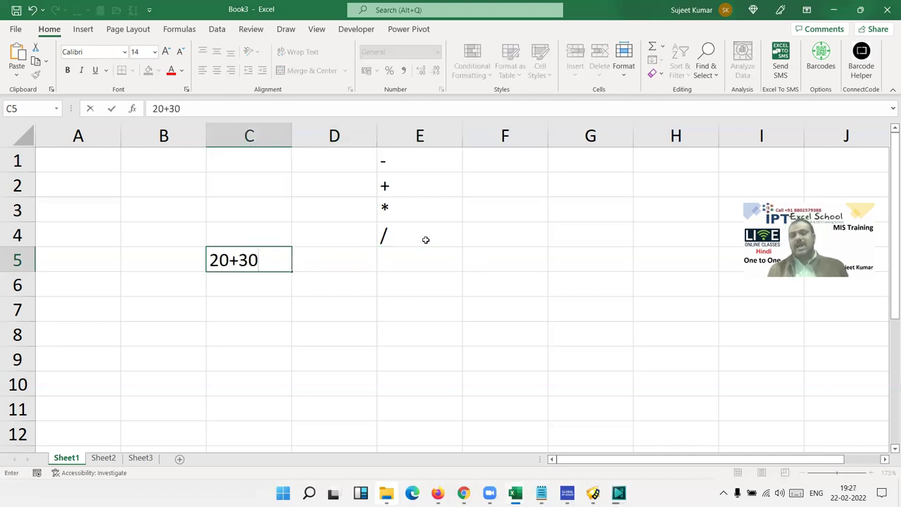
key(Escape)
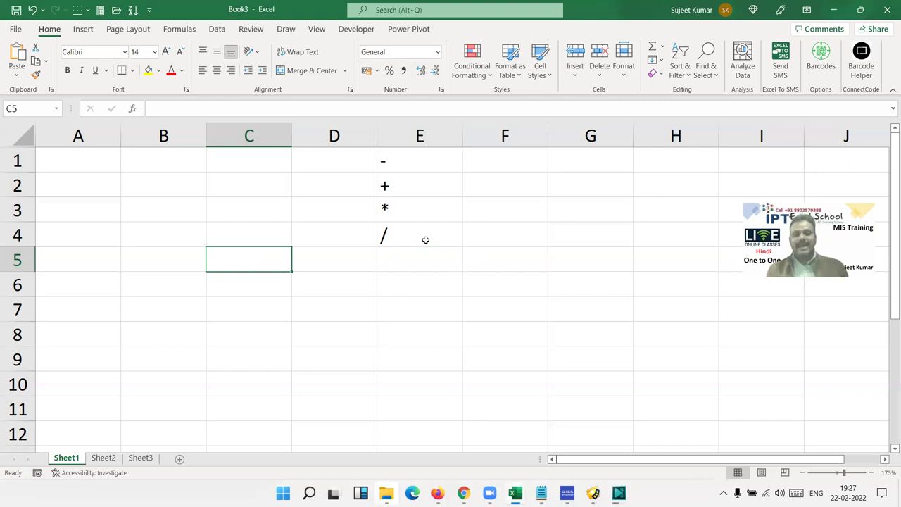
click(426, 239)
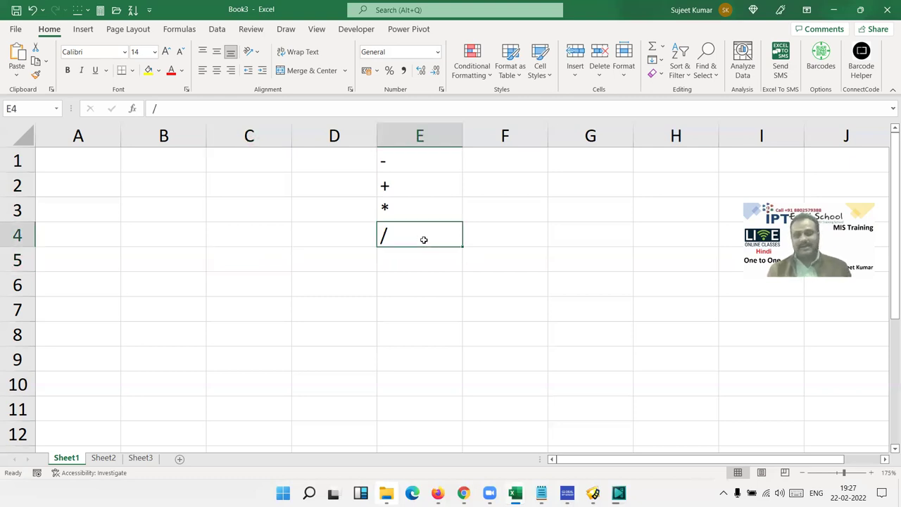
key(ctrl+shift+Up)
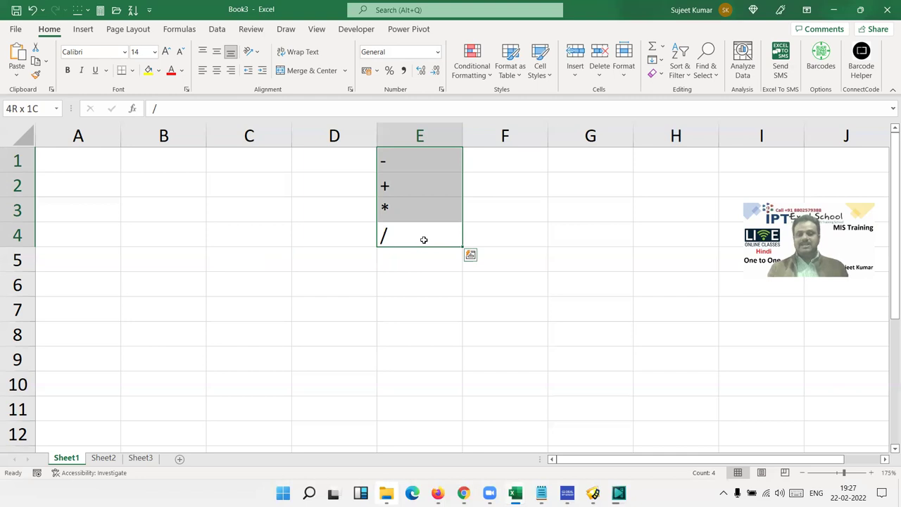
key(Delete)
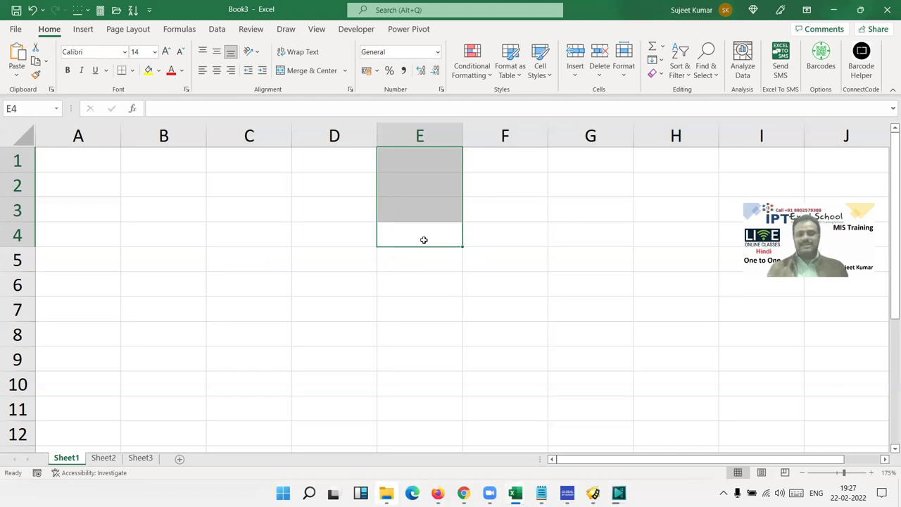
key(Home)
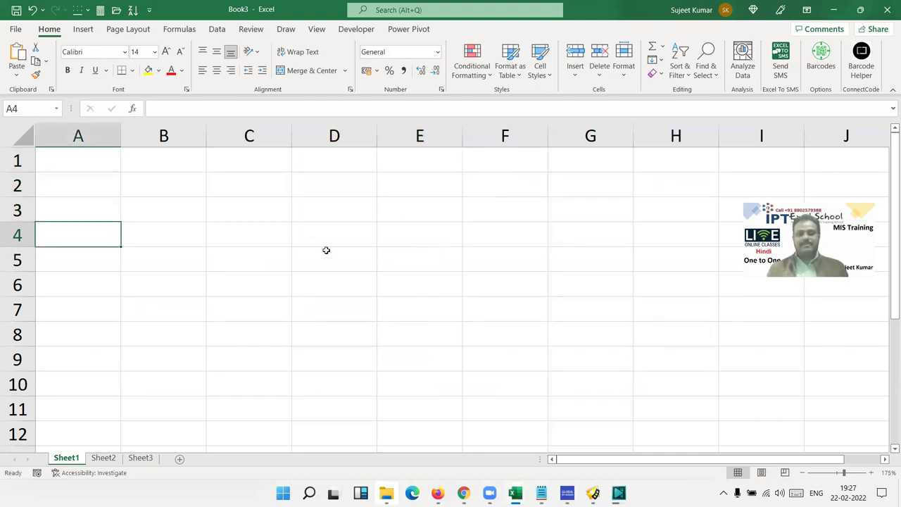
Enter 20 in B3 and 30 in D3.
ctrl+scroll(326, 250, up, 2)
ctrl+scroll(188, 229, up, 1)
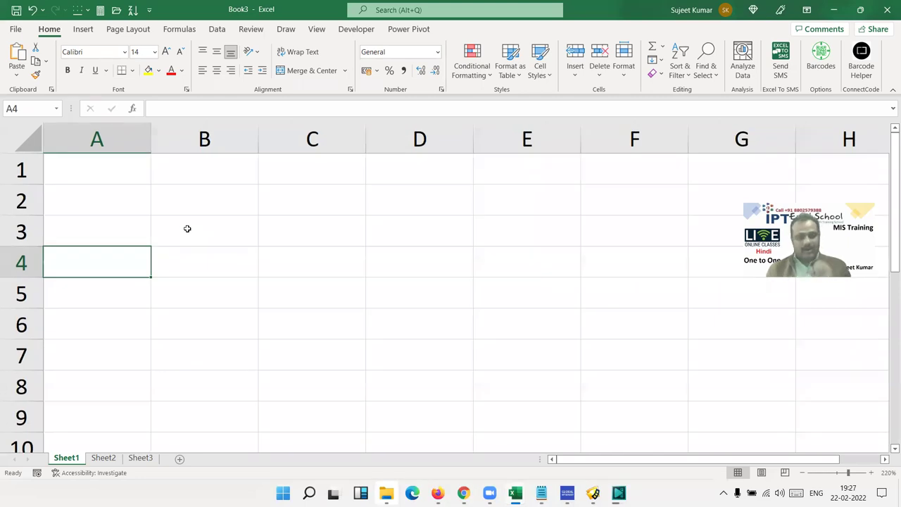
click(187, 229)
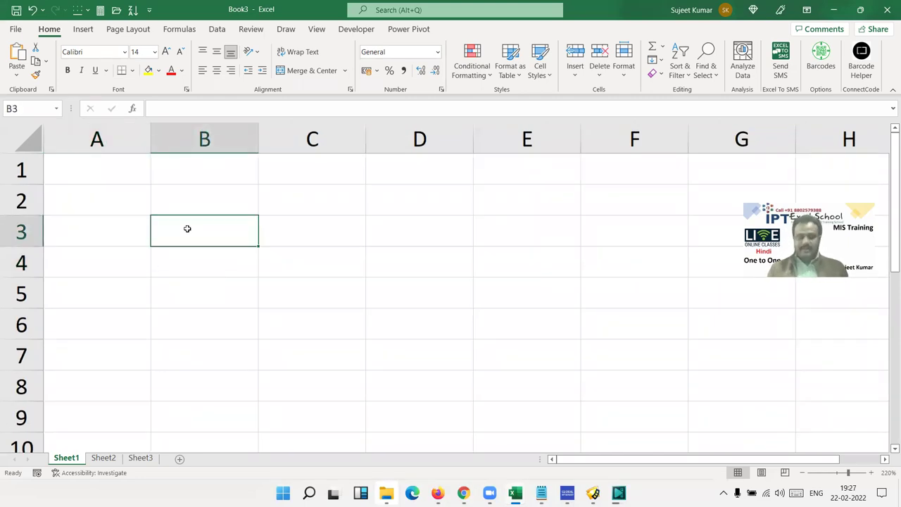
text(20)
key(Tab)
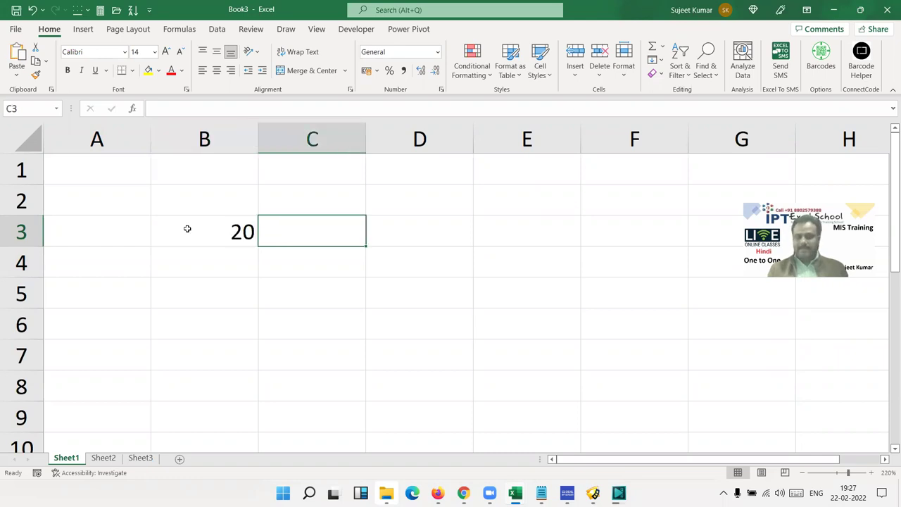
key(Tab)
text(30)
key(Return)
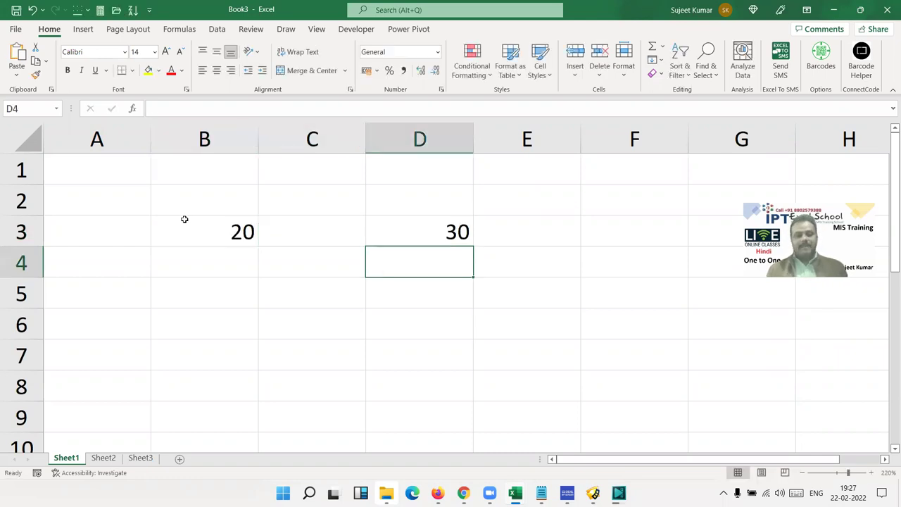
Copy the 20 from B3, paste it into D3, then undo the paste.
key(Up)
key(Left)
key(Left)
key(ctrl+c)
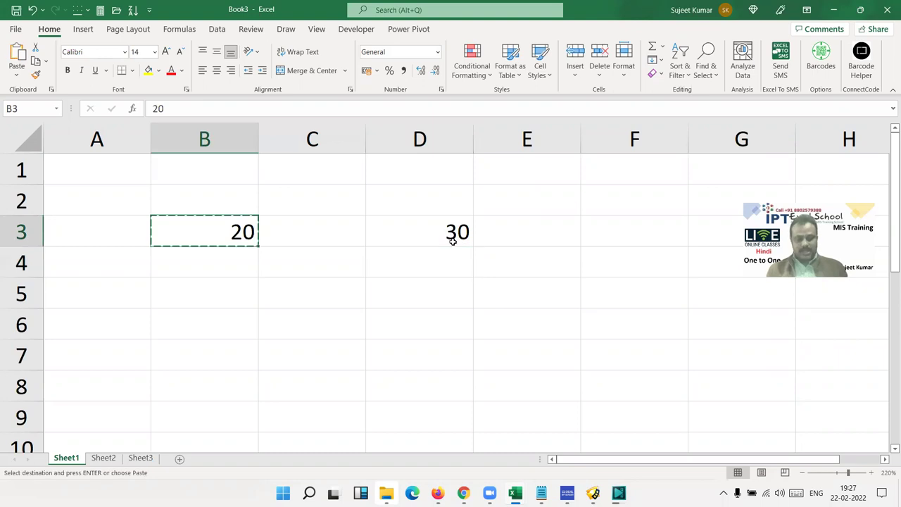
click(453, 242)
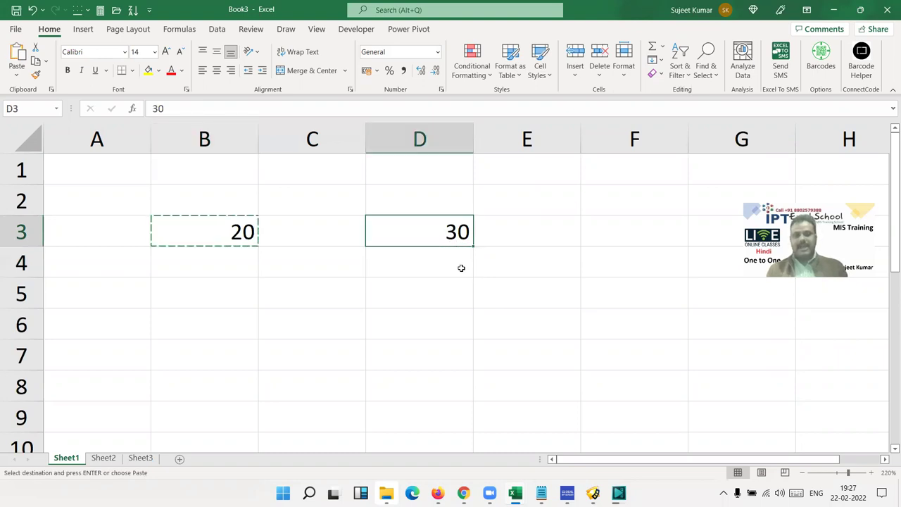
key(ctrl+v)
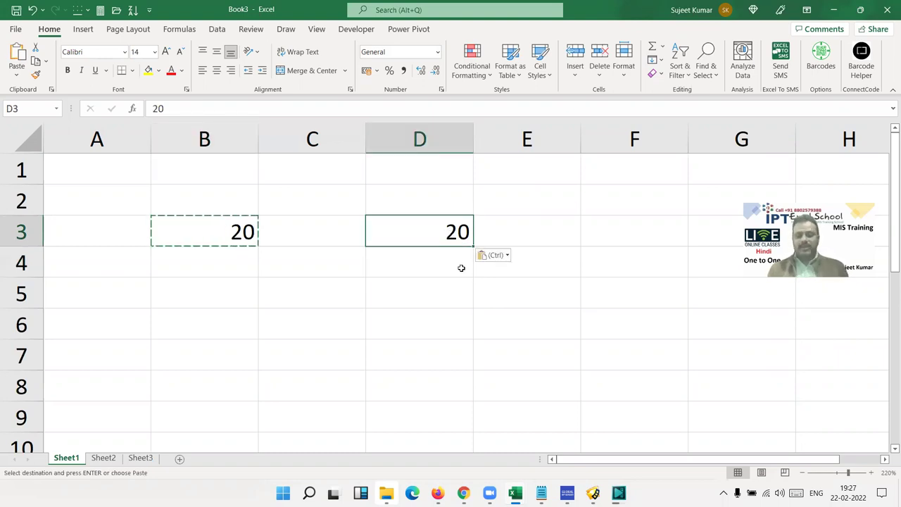
key(ctrl+z)
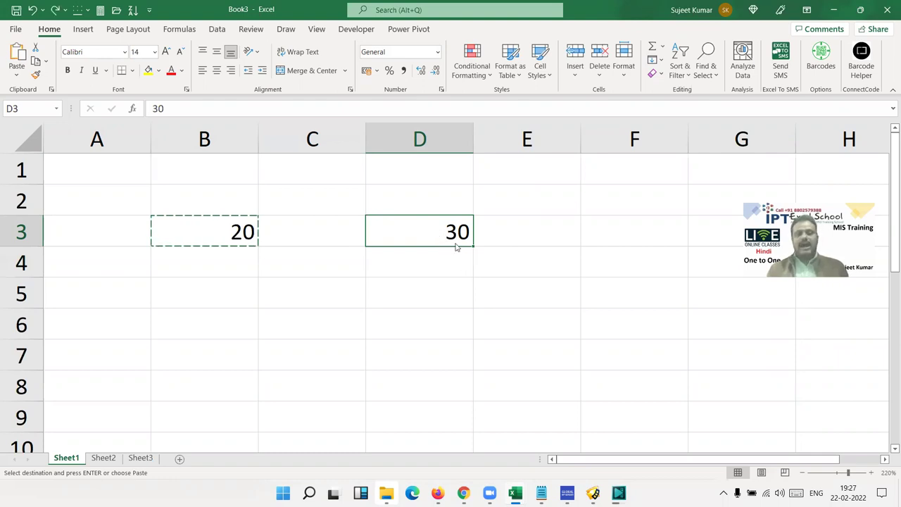
Paste Special the copied 20 onto D3 with the Add operation, making 30 into 50.
right_click(457, 246)
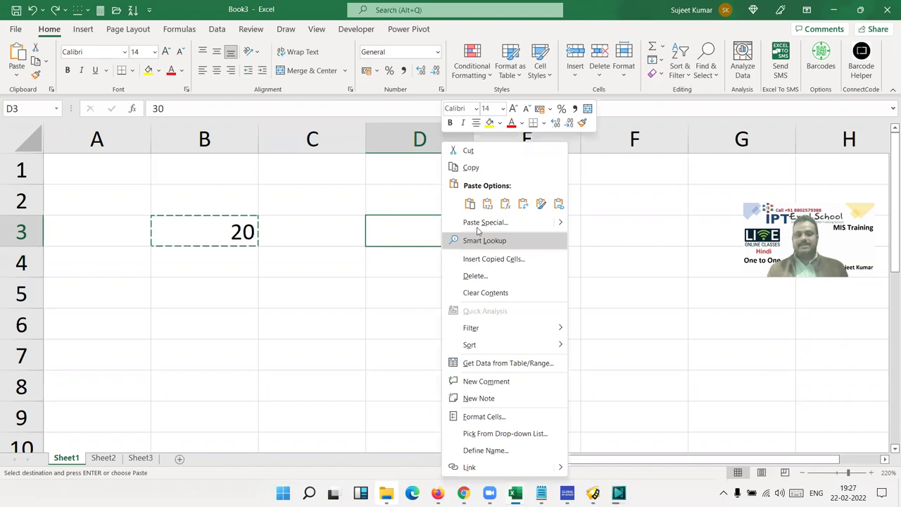
click(478, 224)
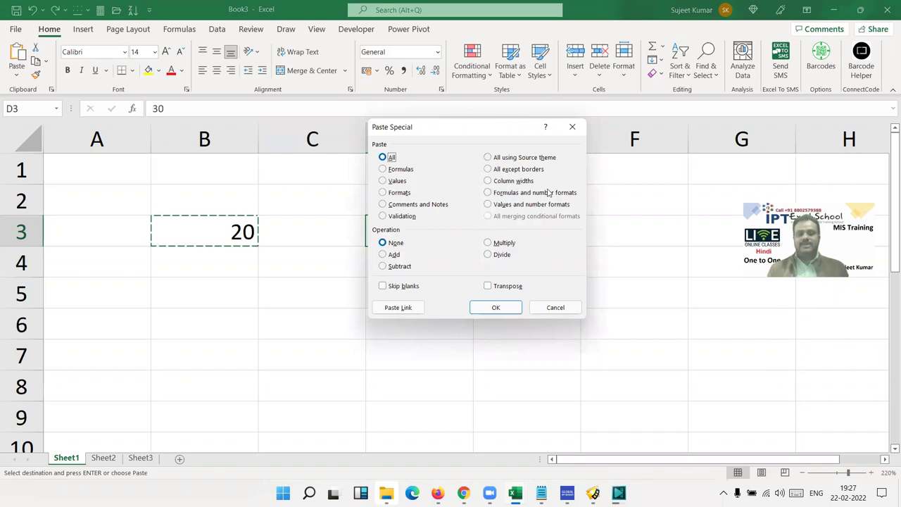
drag(451, 129, 575, 113)
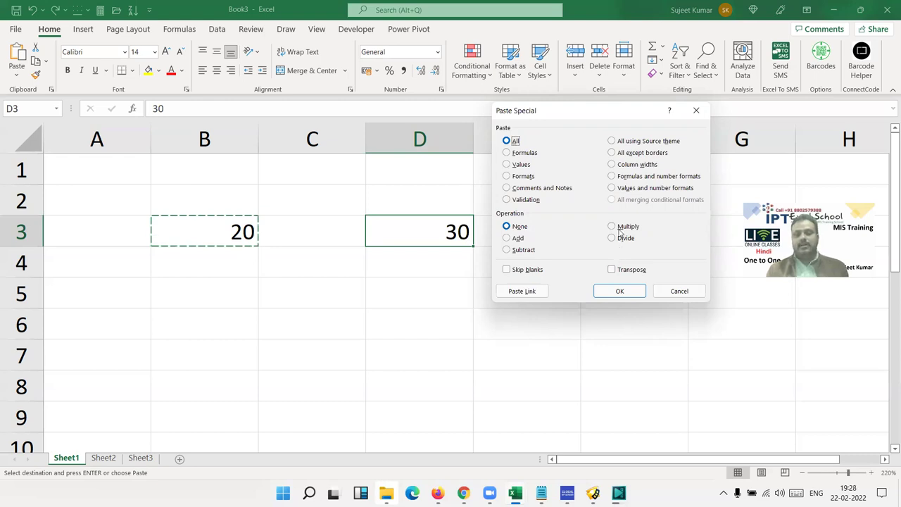
key(alt+m)
click(519, 240)
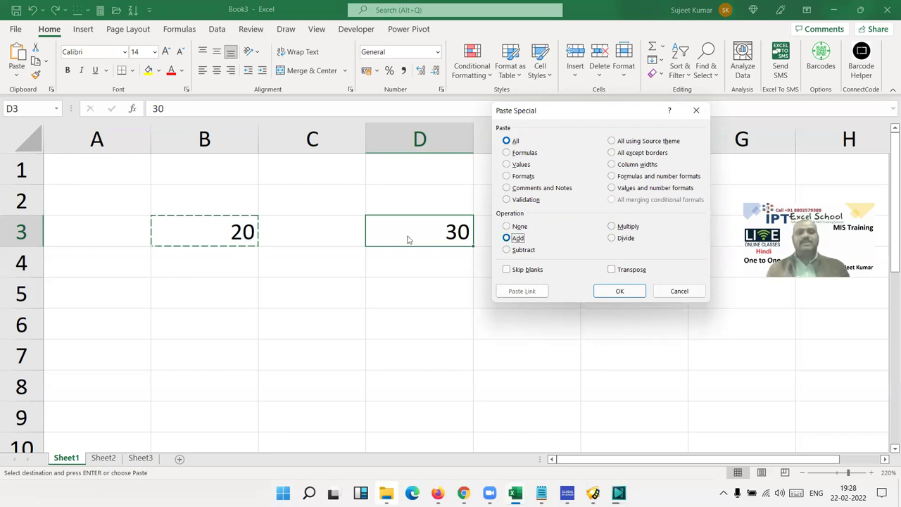
click(602, 294)
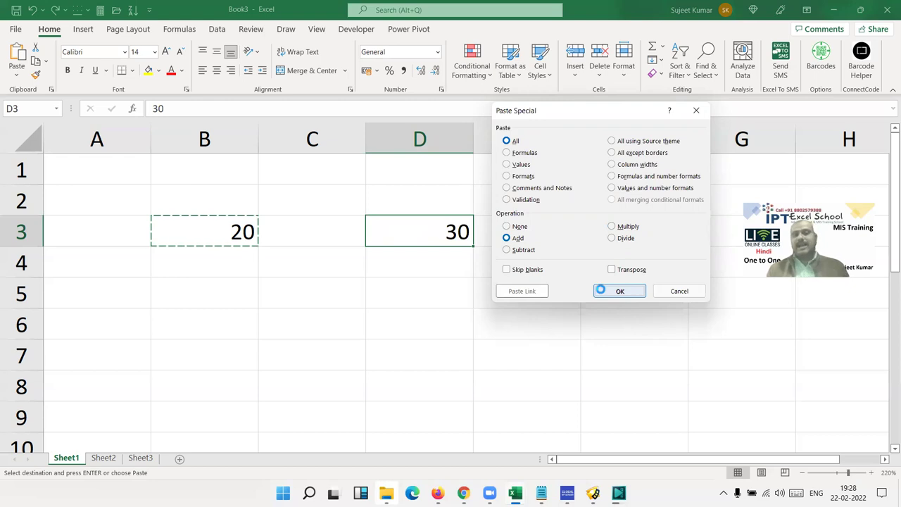
click(600, 291)
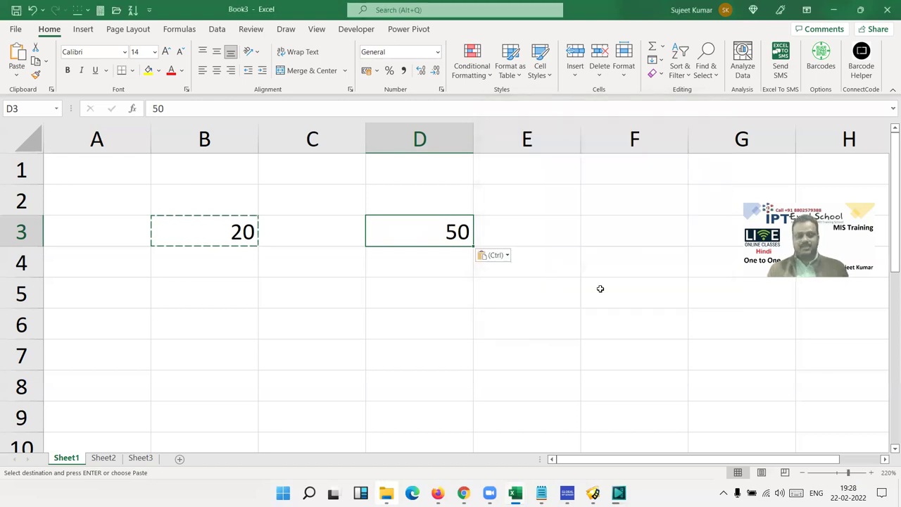
Paste Special the copied 20 onto D3 with Multiply, turning 50 into 1000.
right_click(431, 240)
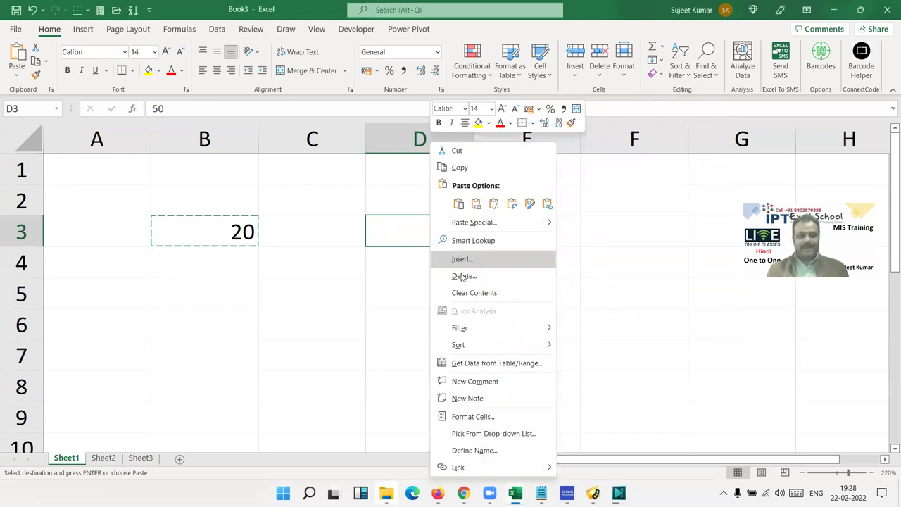
click(473, 224)
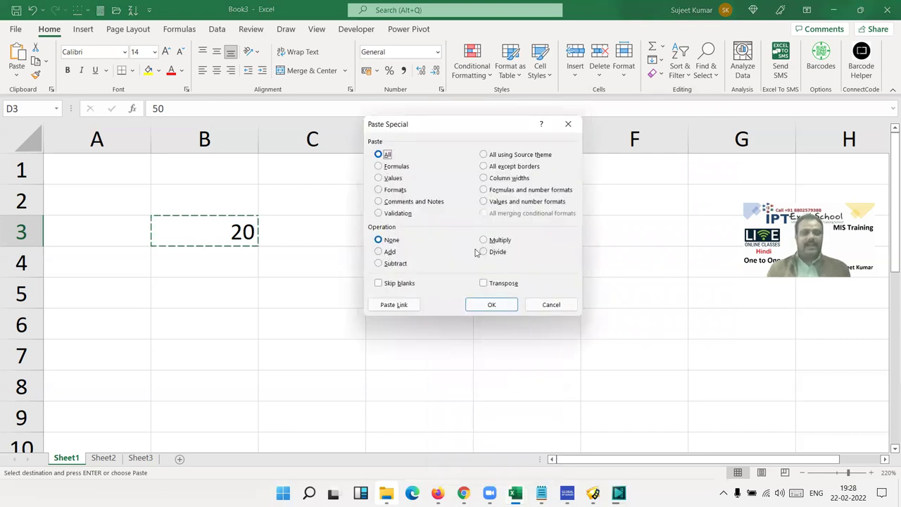
click(492, 242)
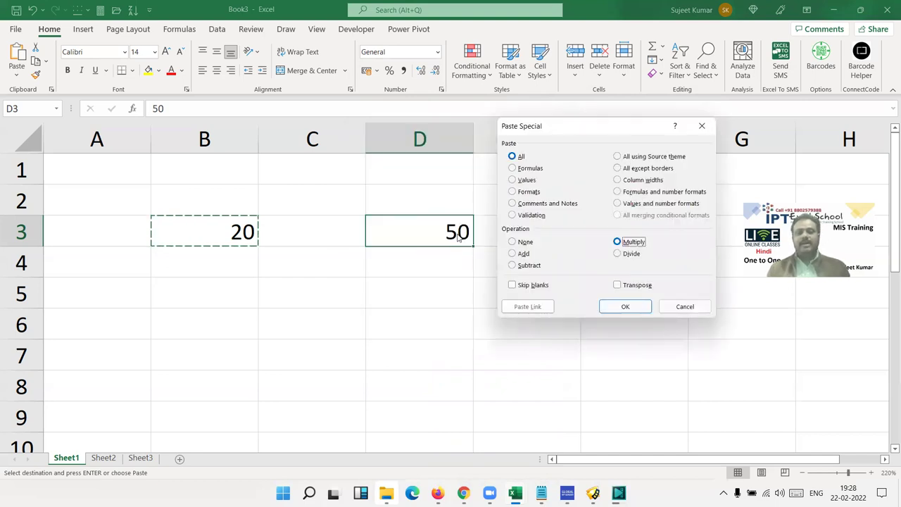
click(620, 310)
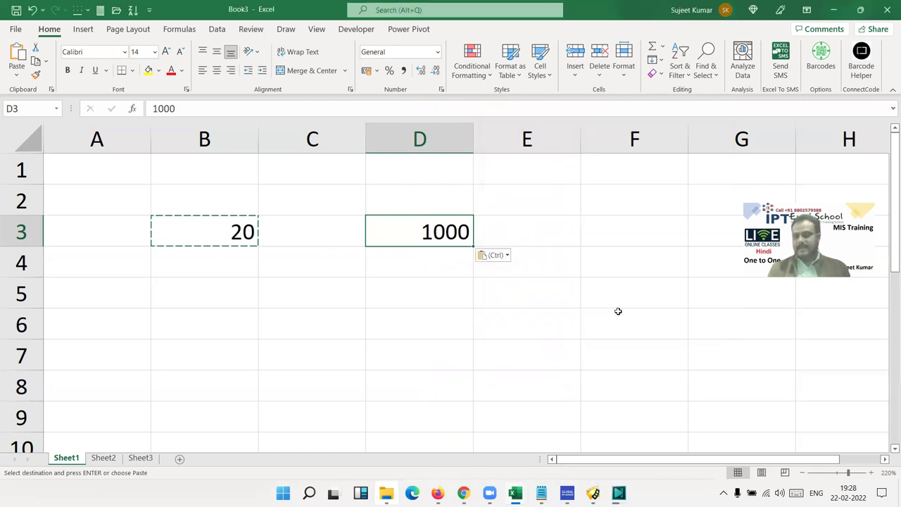
Open Paste Special for D5, then back out without pasting and clear the copy marquee.
right_click(444, 300)
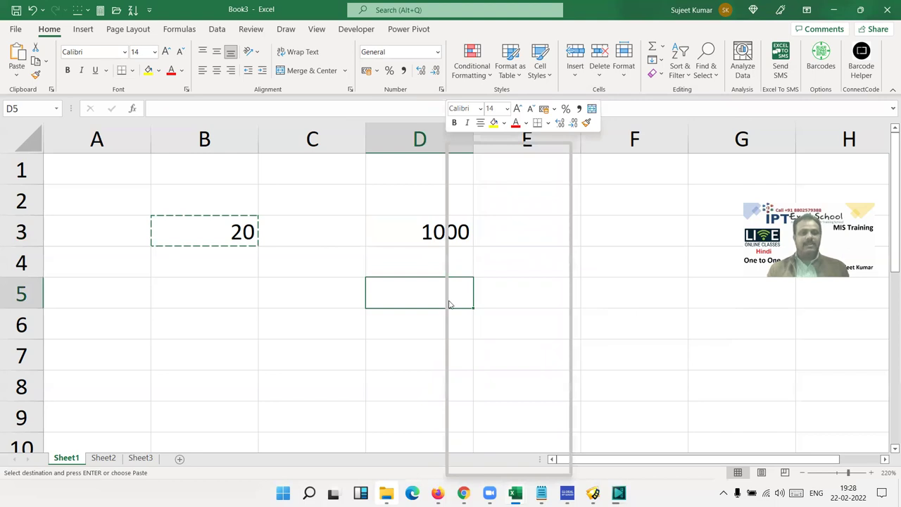
click(481, 225)
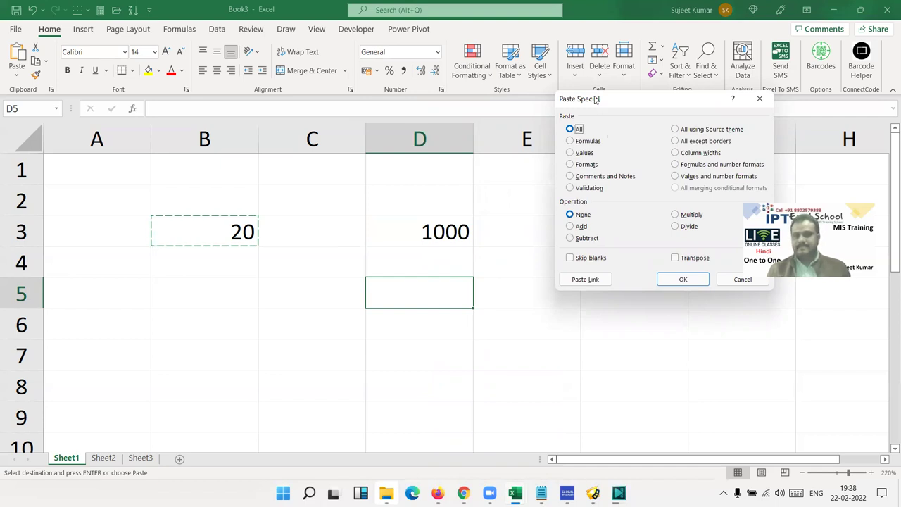
drag(595, 99, 541, 118)
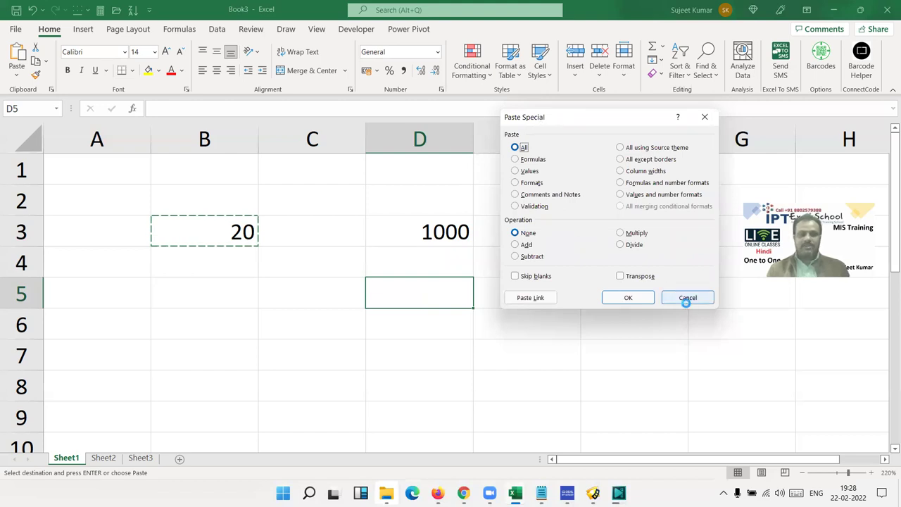
drag(682, 303, 196, 452)
key(Escape)
key(Escape)
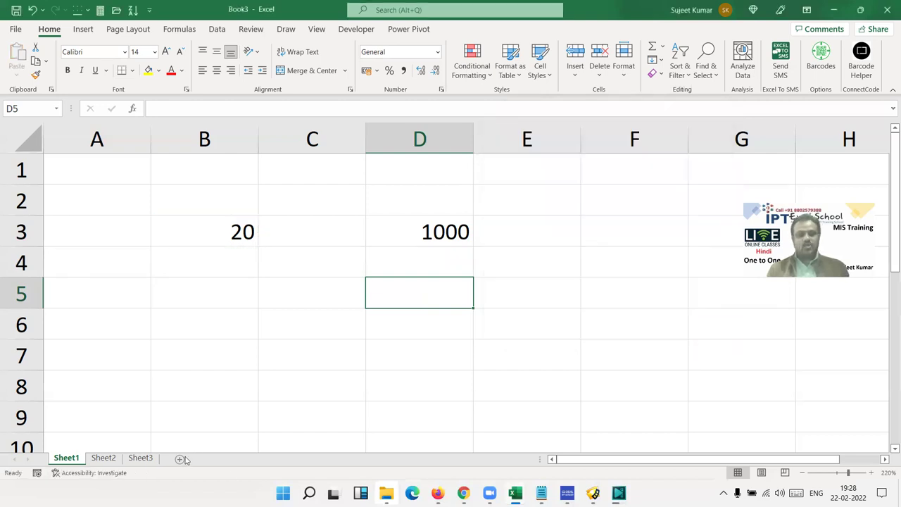
Flip between sheets, reselect B3:D3 on Sheet1, and end on the empty Sheet2.
click(106, 458)
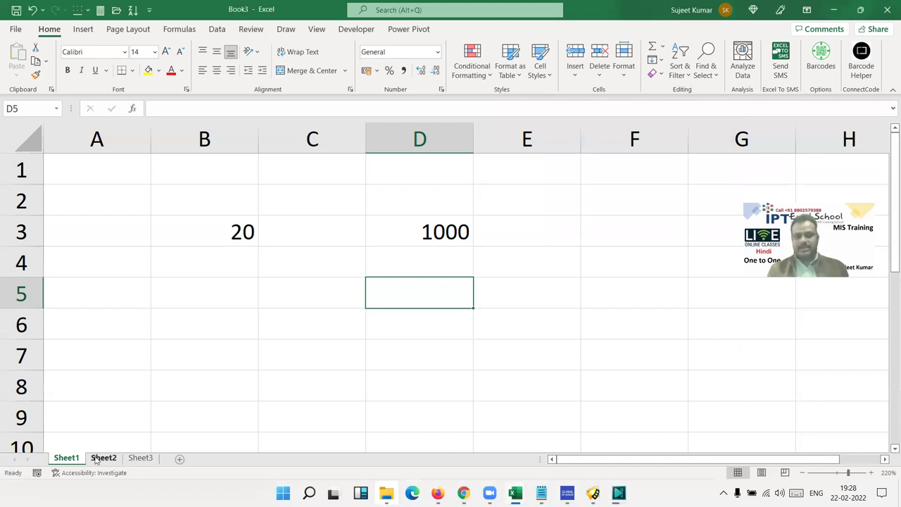
click(76, 458)
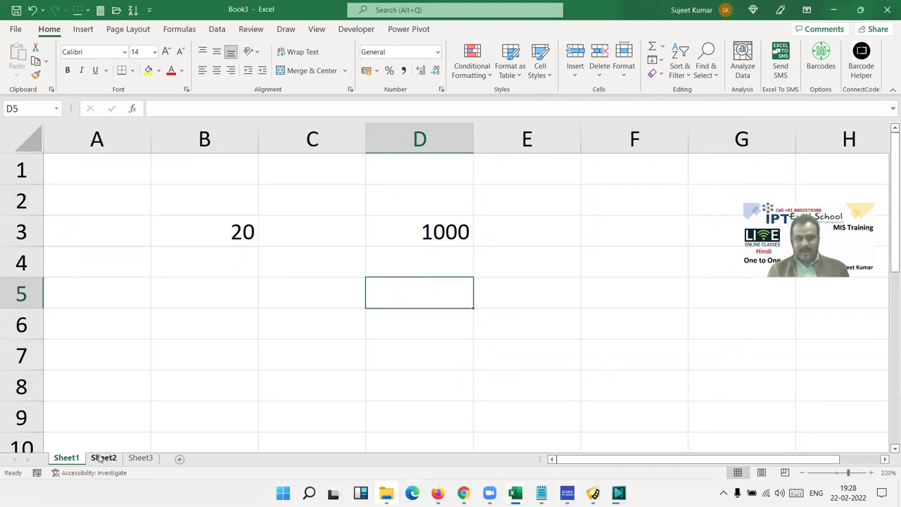
click(100, 458)
key(ctrl+Page_Up)
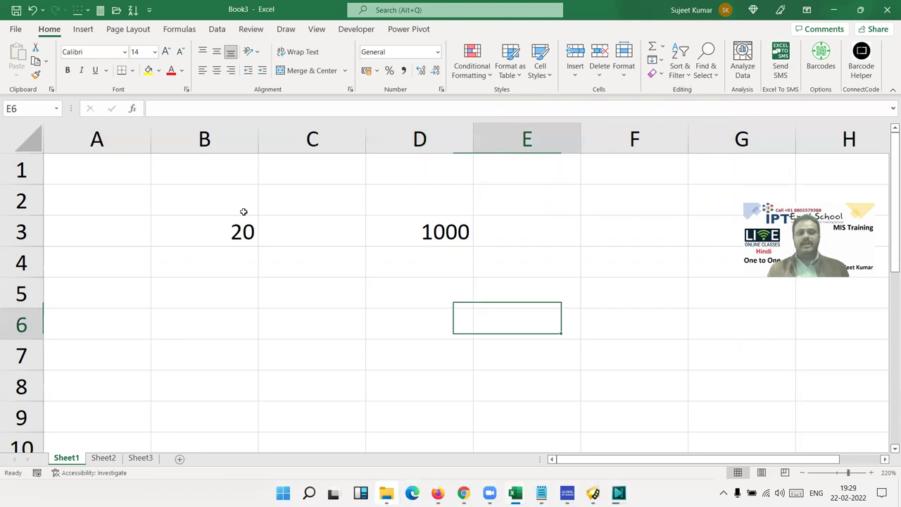
shift+click(245, 212)
drag(243, 226, 439, 235)
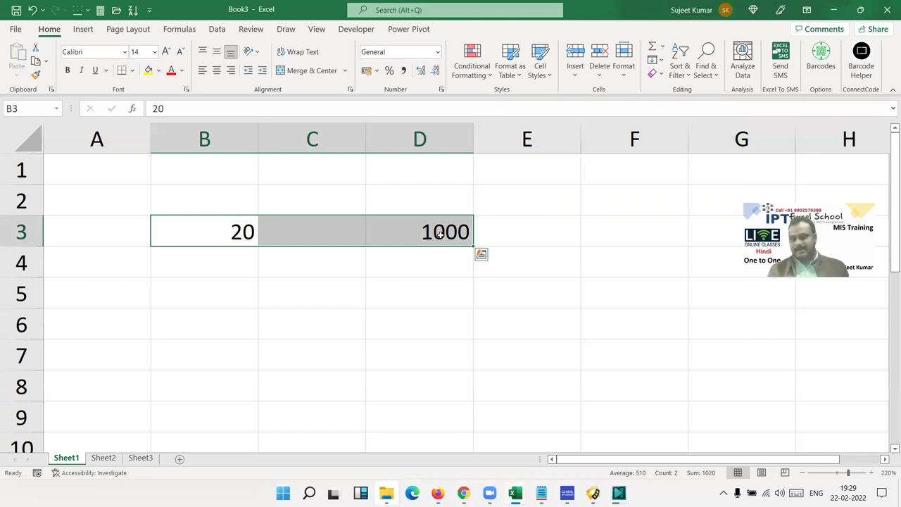
drag(445, 231, 240, 229)
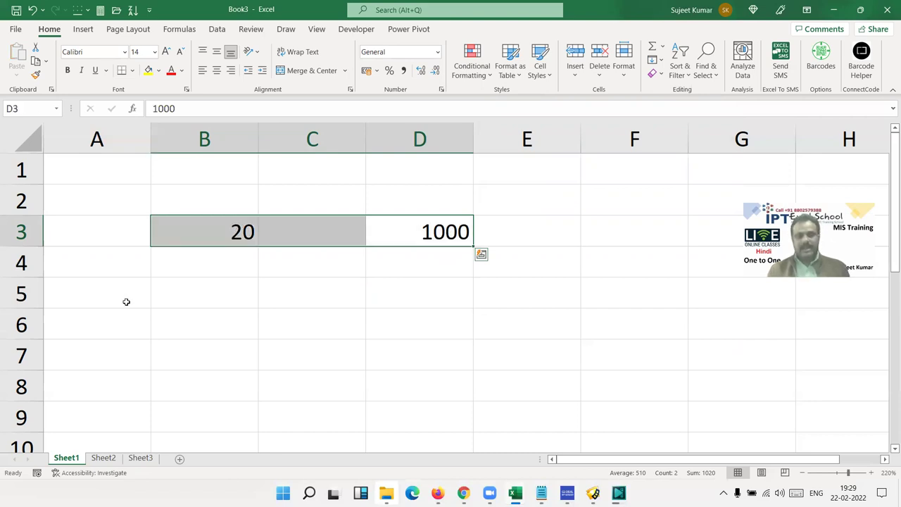
click(105, 459)
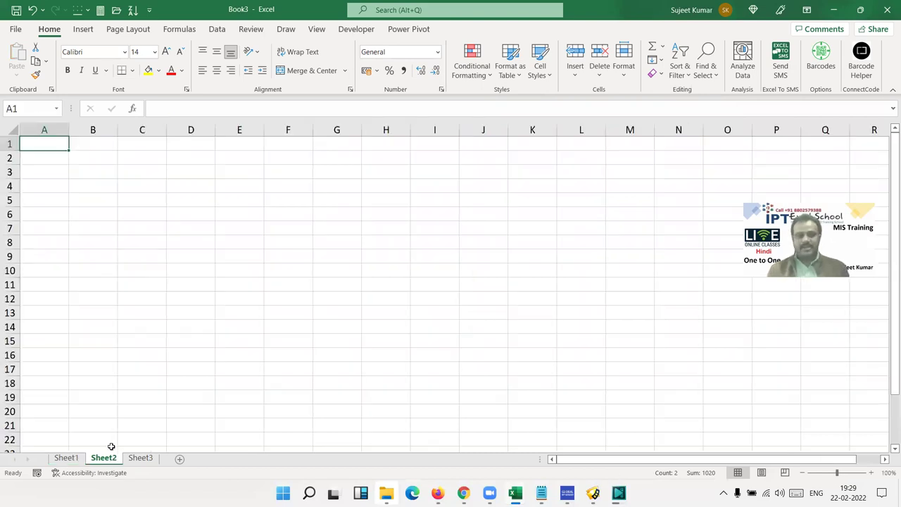
ctrl+scroll(191, 357, up, 4)
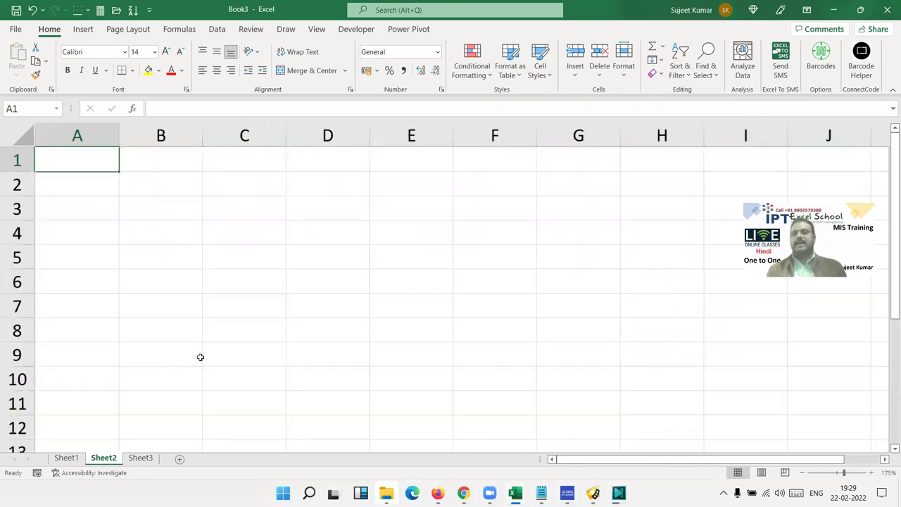
Enter 20% in A1, and 20 in B1 formatted as a percentage (2000%).
ctrl+scroll(201, 355, up, 1)
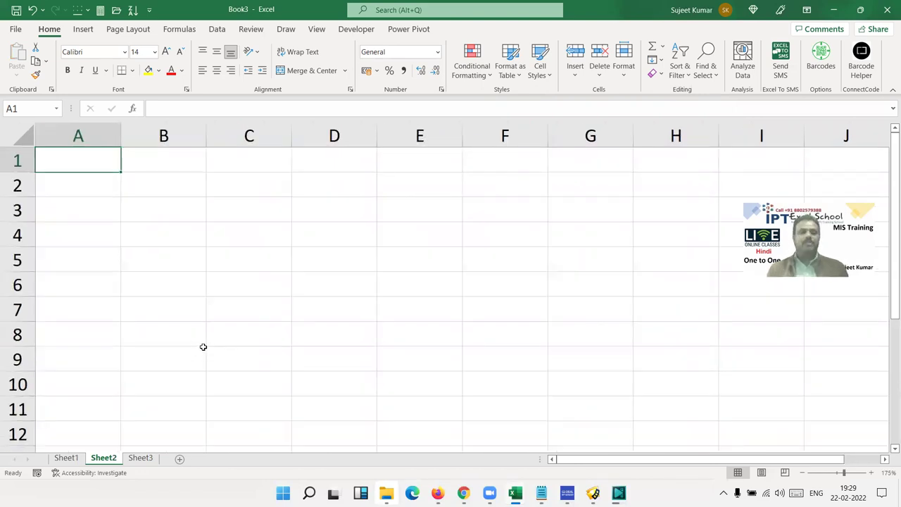
ctrl+scroll(203, 347, up, 1)
ctrl+scroll(365, 326, up, 1)
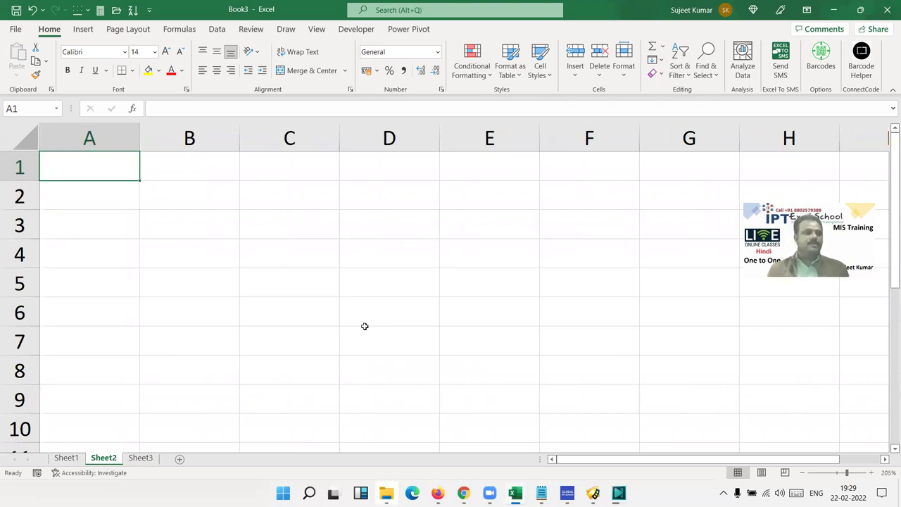
text(20)
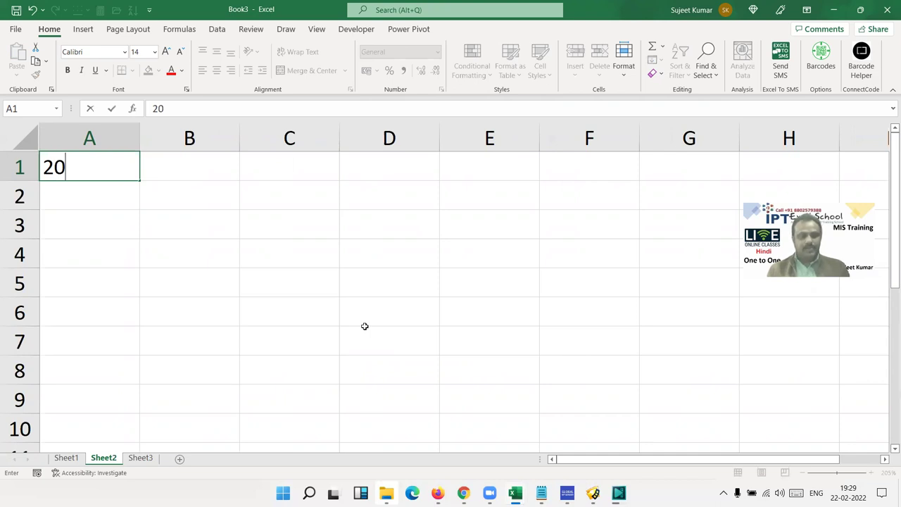
text(%)
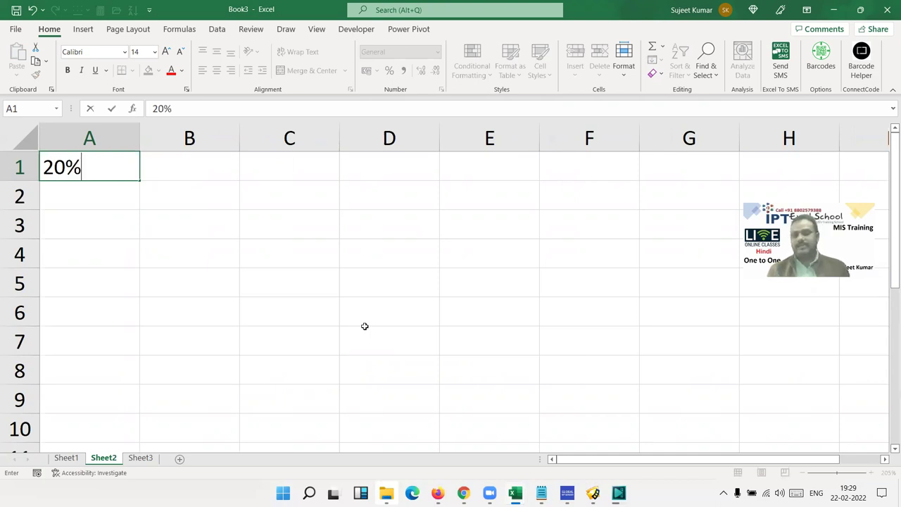
key(Return)
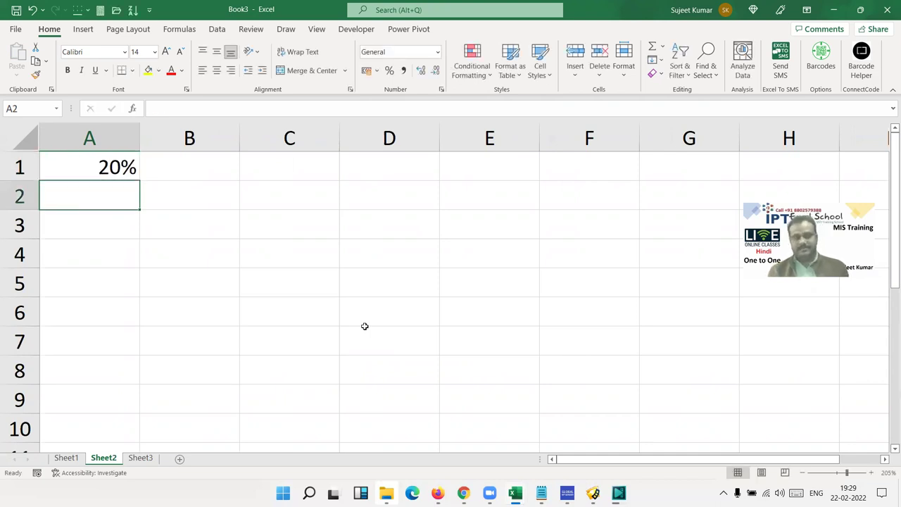
key(Up)
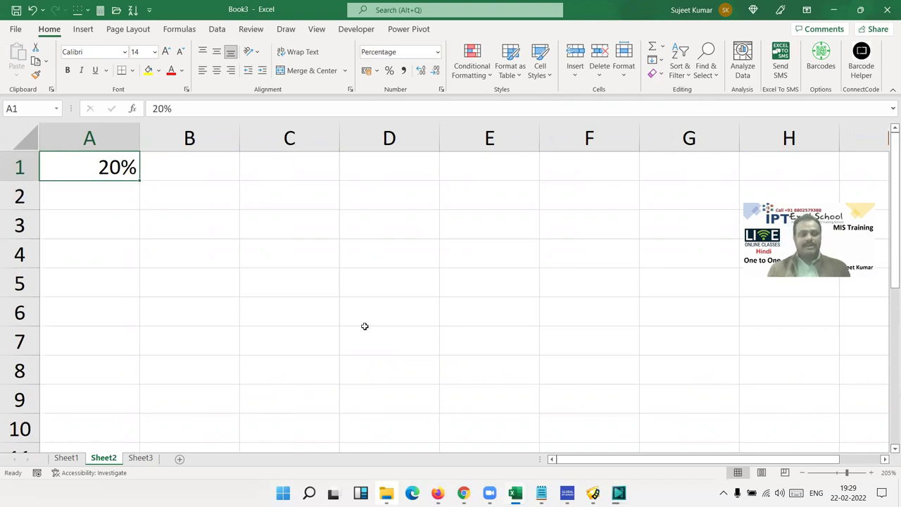
key(Right)
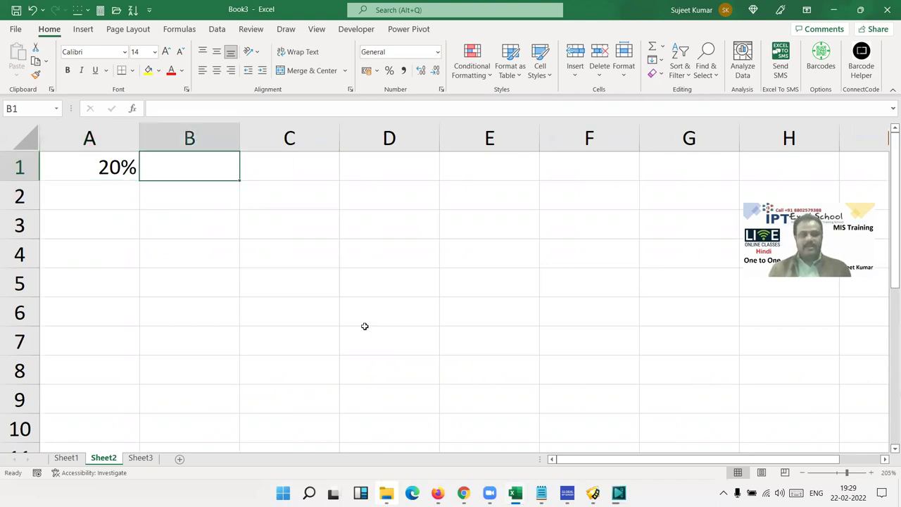
text(20)
key(Return)
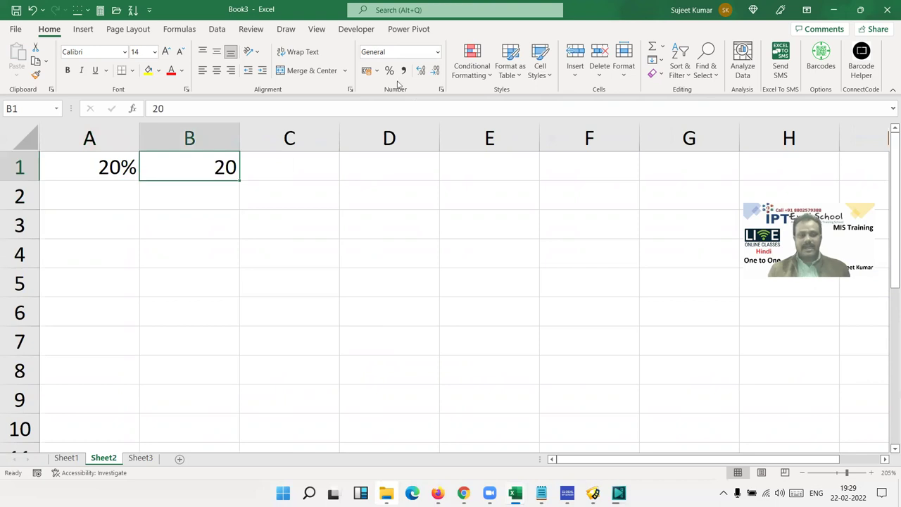
click(390, 71)
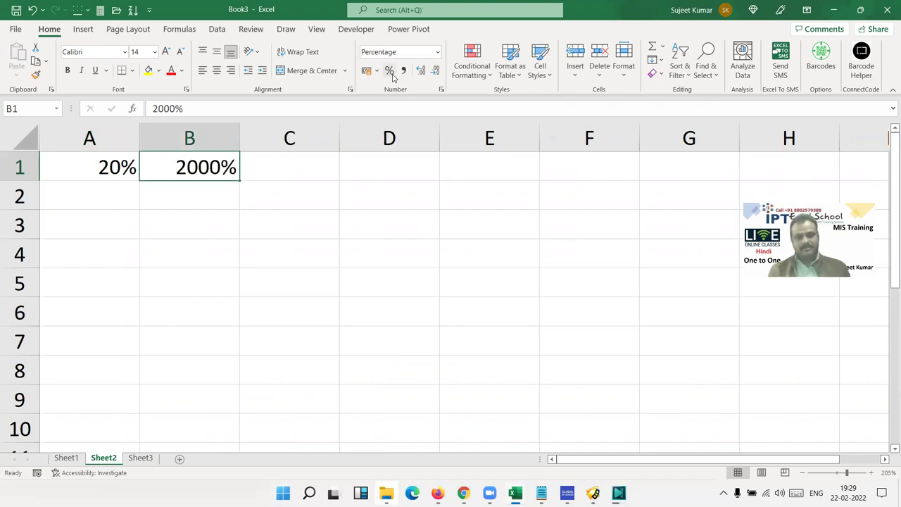
key(Return)
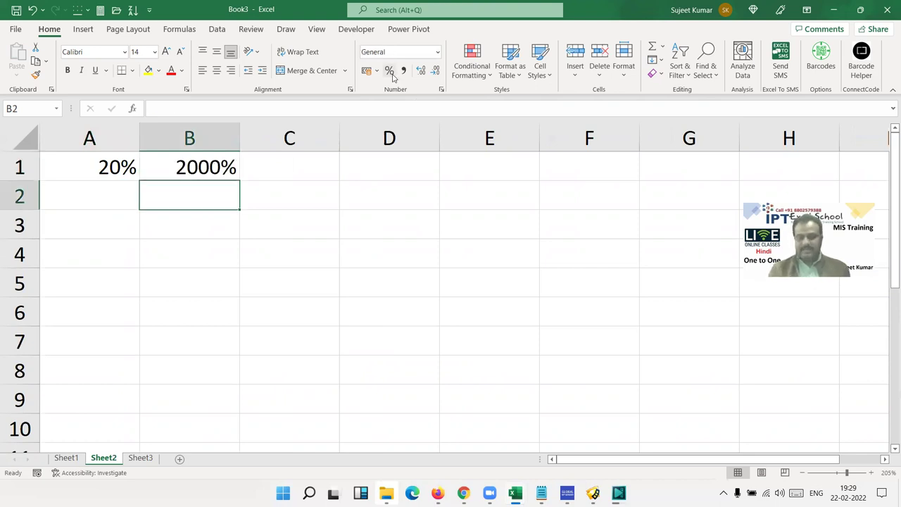
Add the note 1=100% in B2 and 0.20 in C1 formatted as 20%.
text(1=)
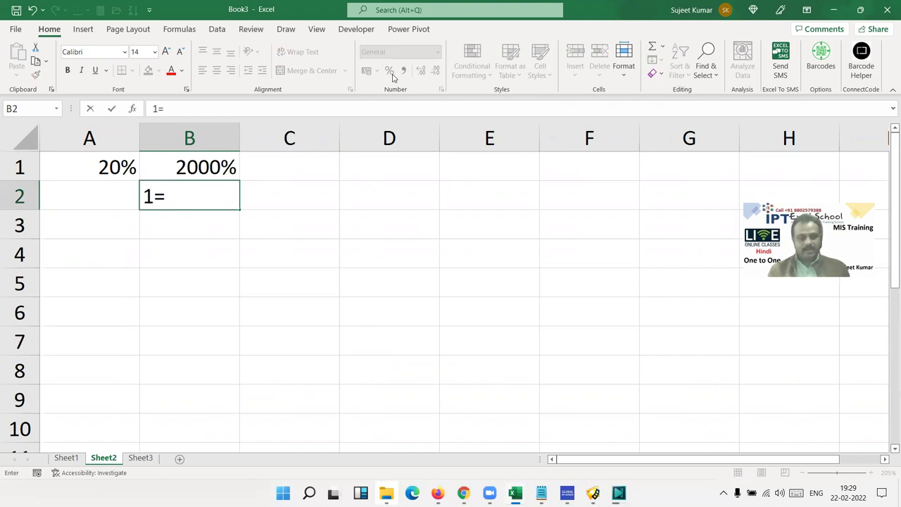
text(100%)
key(Return)
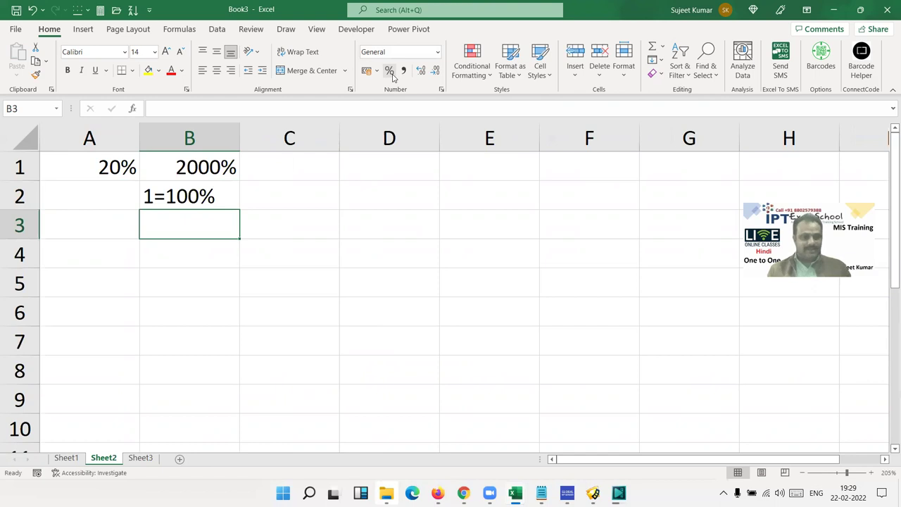
key(Up)
key(Up)
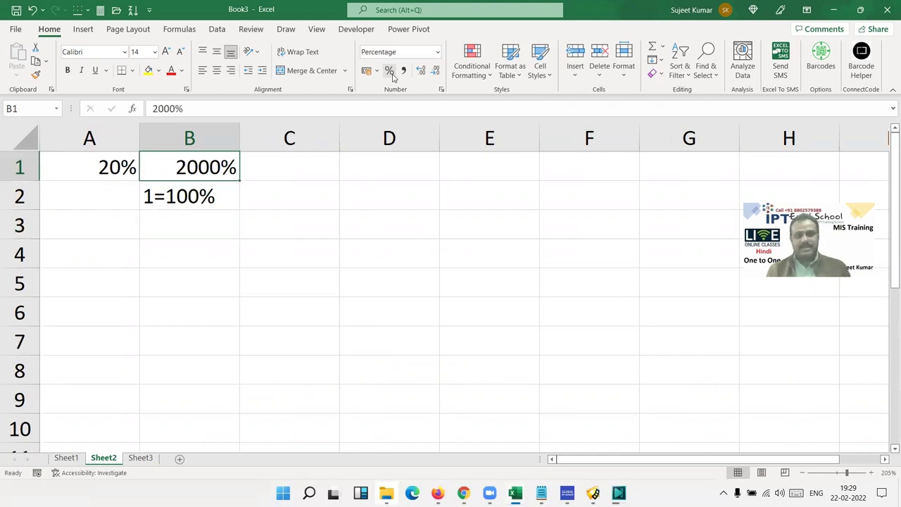
key(Right)
text(0)
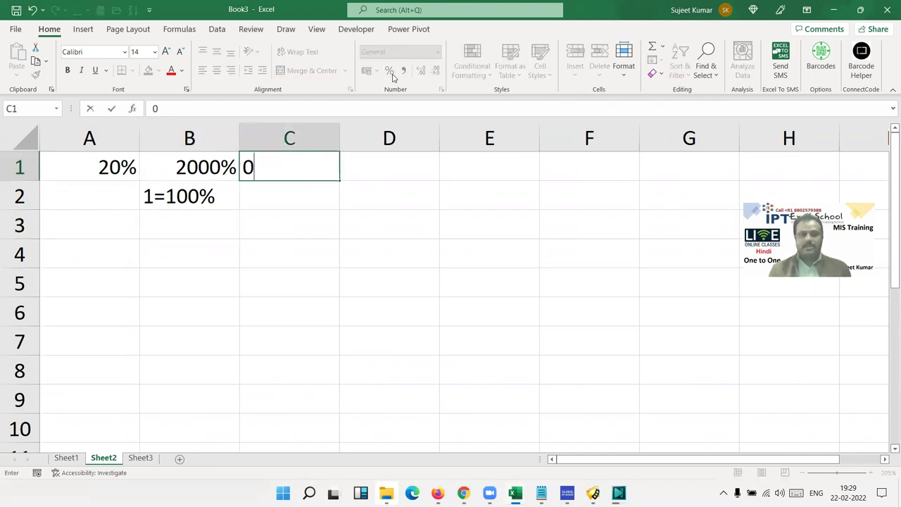
text(.20)
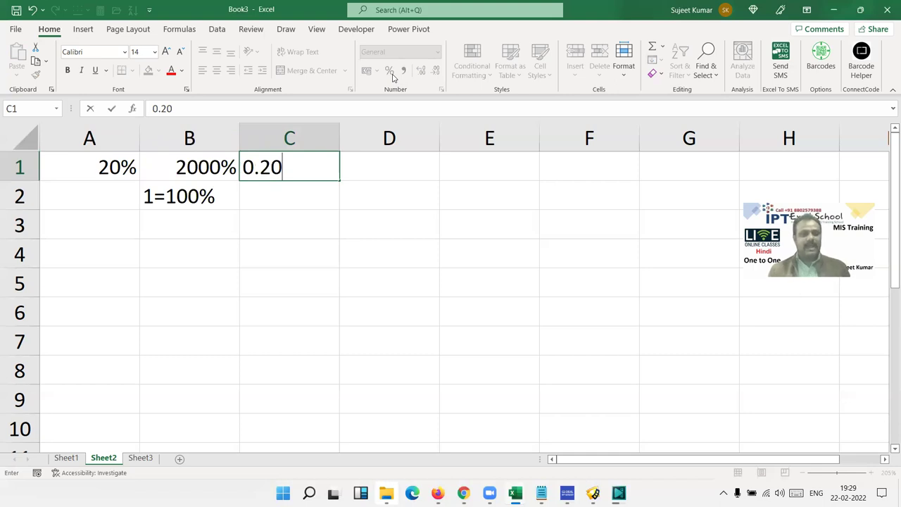
key(ctrl+Return)
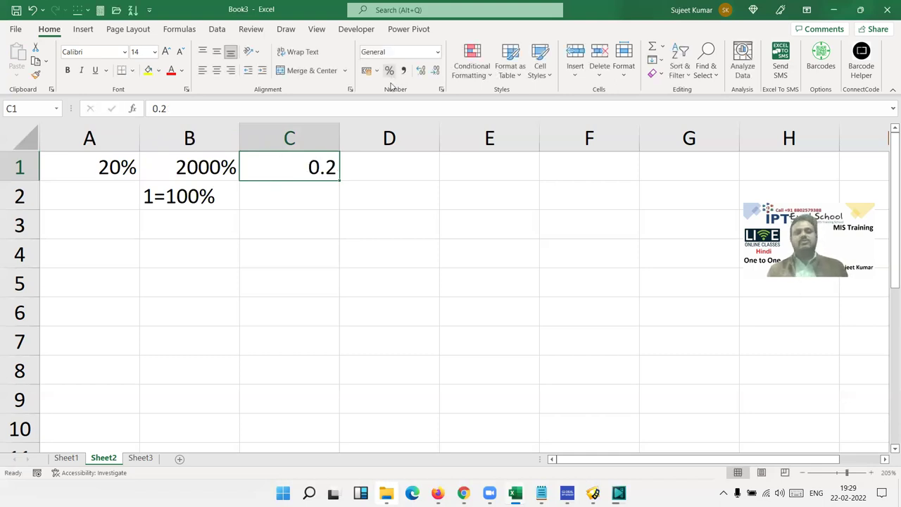
click(390, 71)
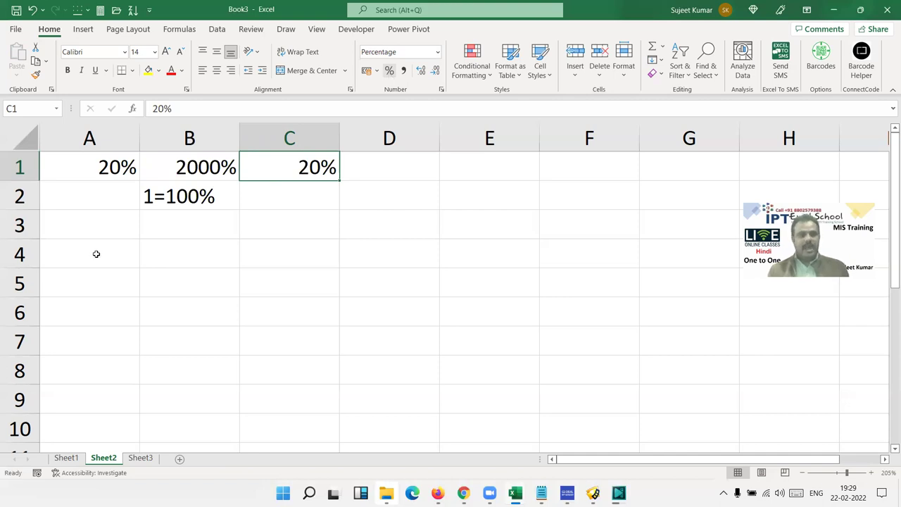
click(59, 252)
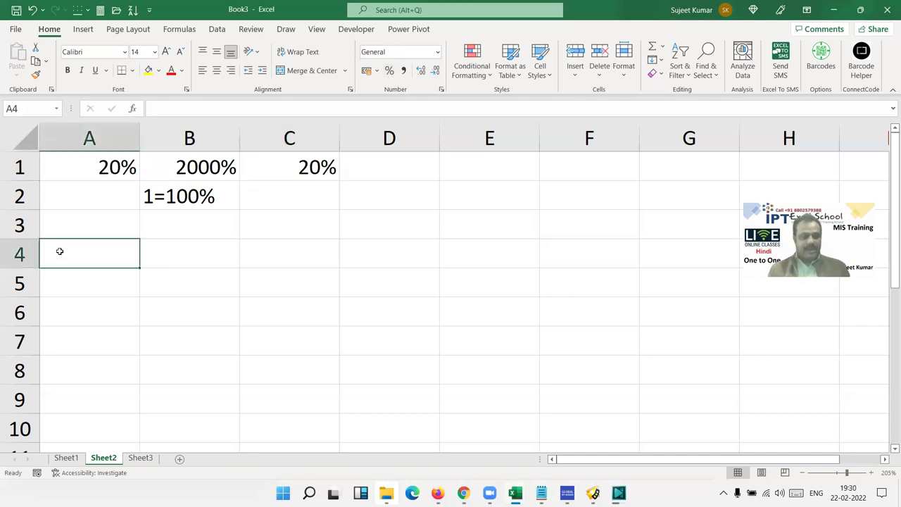
Label A4 '%' and fill A5:F10 with the formula =RANDBETWEEN(10,90).
text(%)
key(Return)
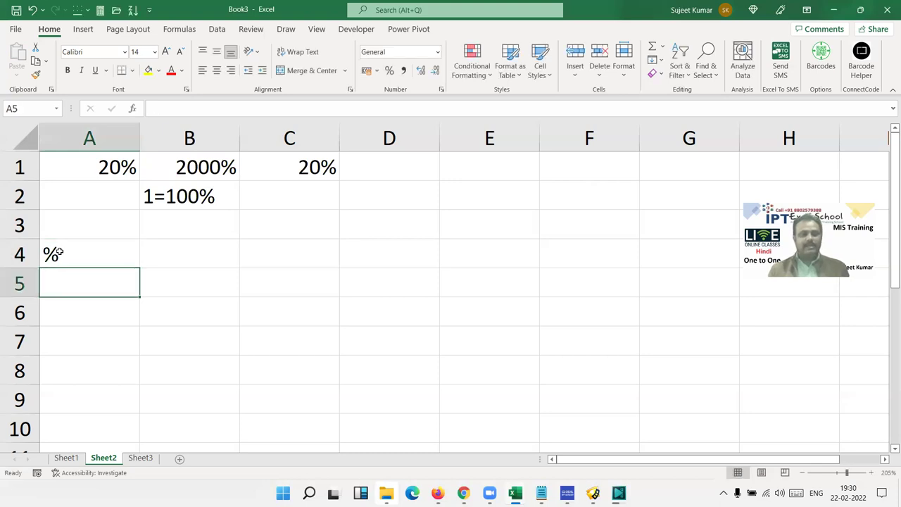
text(=ra)
key(Tab)
text(10,90)
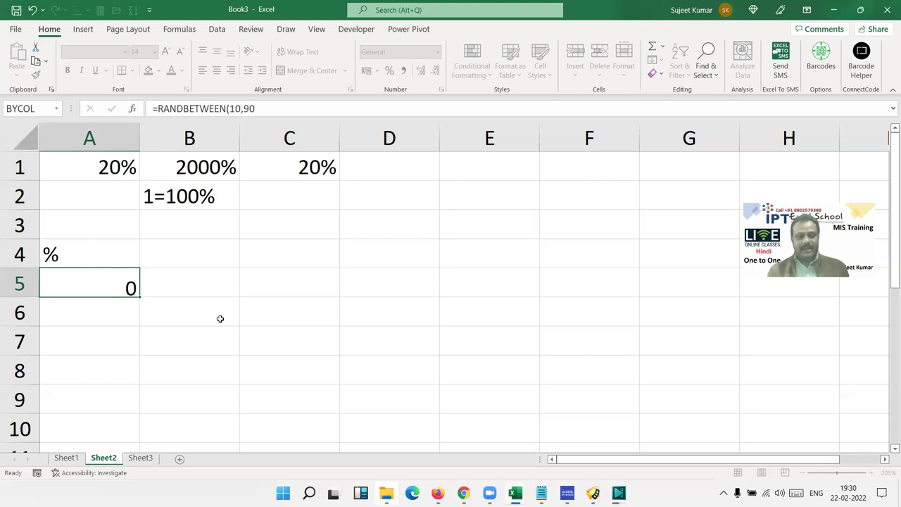
key(ctrl+Return)
shift+click(603, 401)
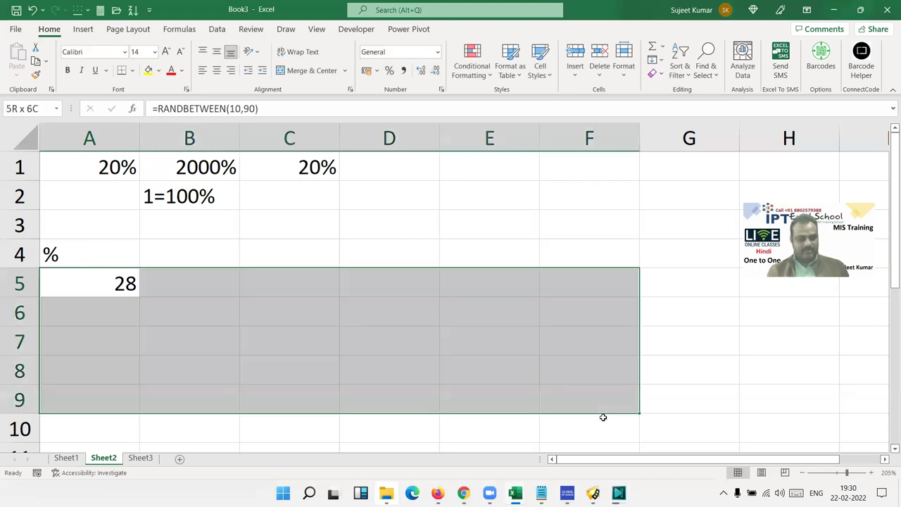
drag(603, 417, 602, 417)
key(ctrl+d)
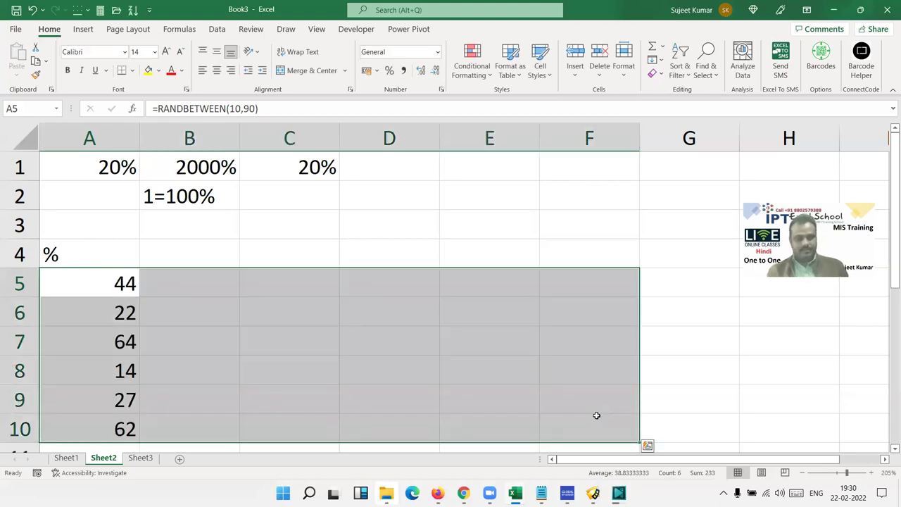
key(ctrl+r)
Copy the 6×6 grid and paste it back as values, then select A5.
key(ctrl+c)
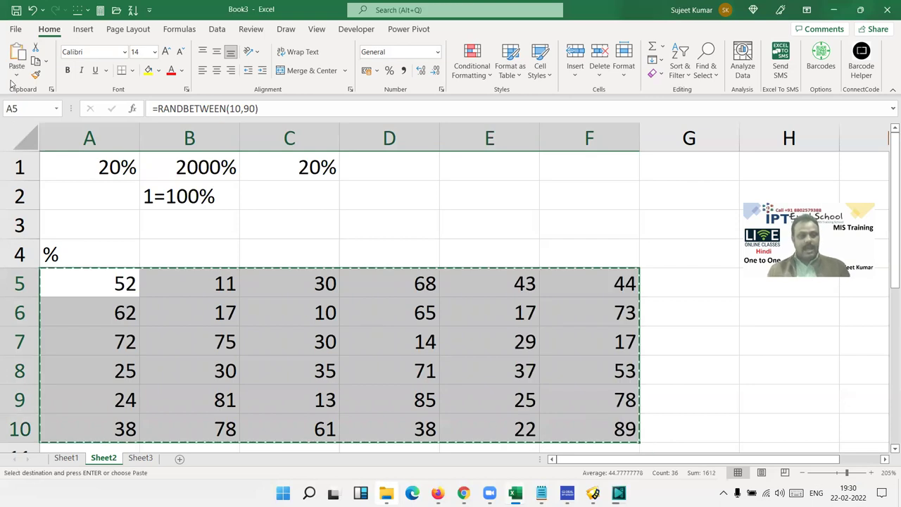
click(16, 76)
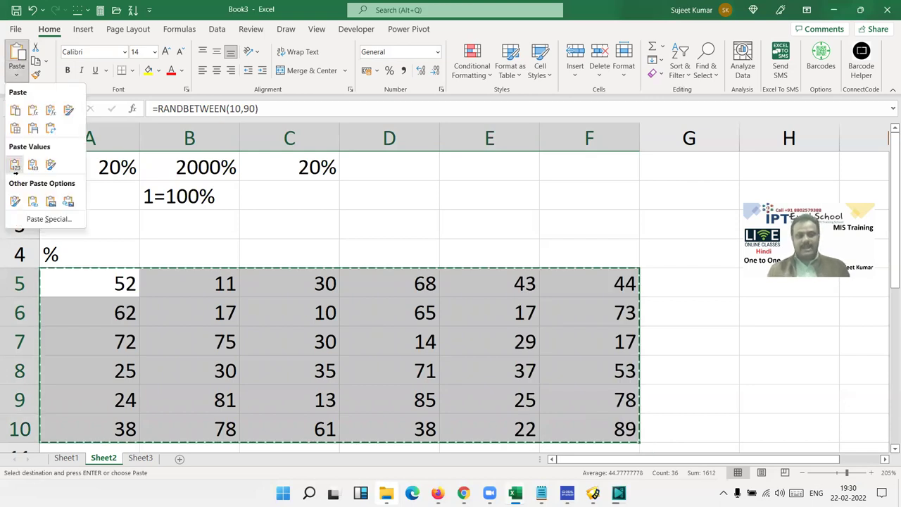
click(14, 167)
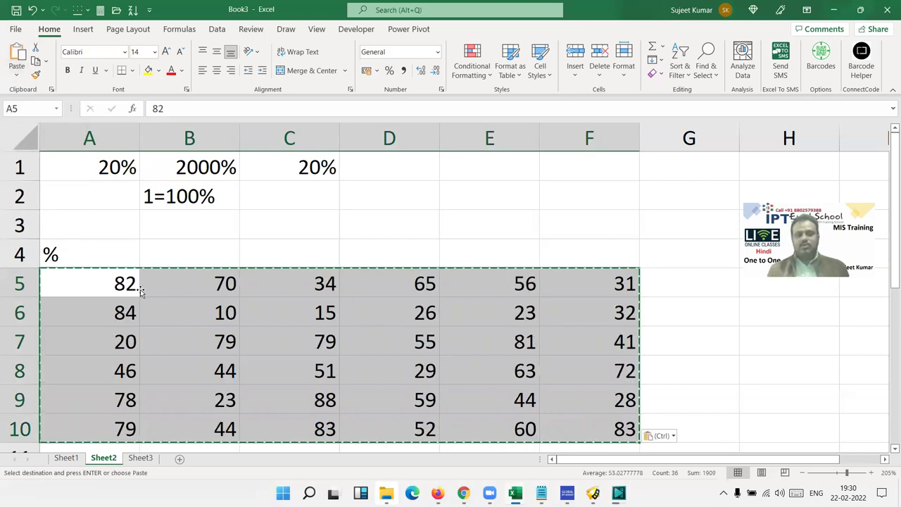
key(Escape)
click(141, 291)
click(94, 289)
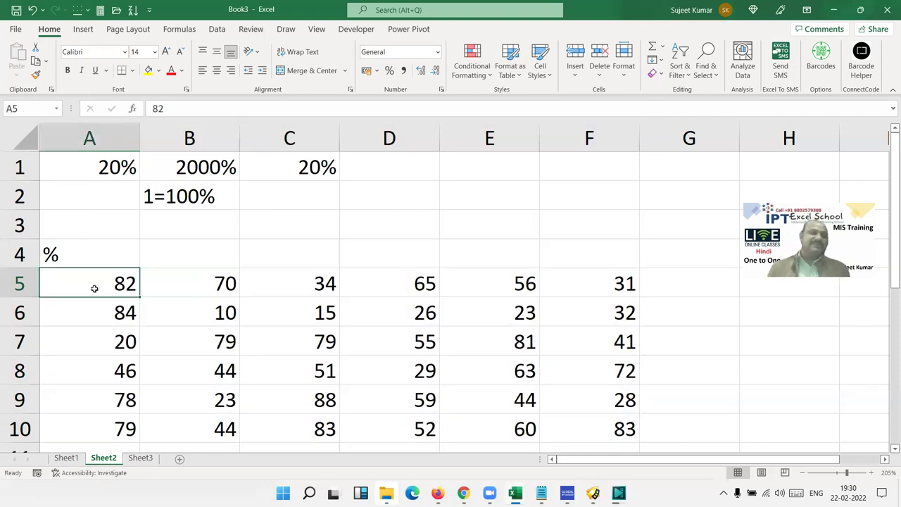
Enter 500 in E2 and 82% in F2, and compute =E2*F2 in G2 giving 410.
click(446, 202)
key(Right)
text(500)
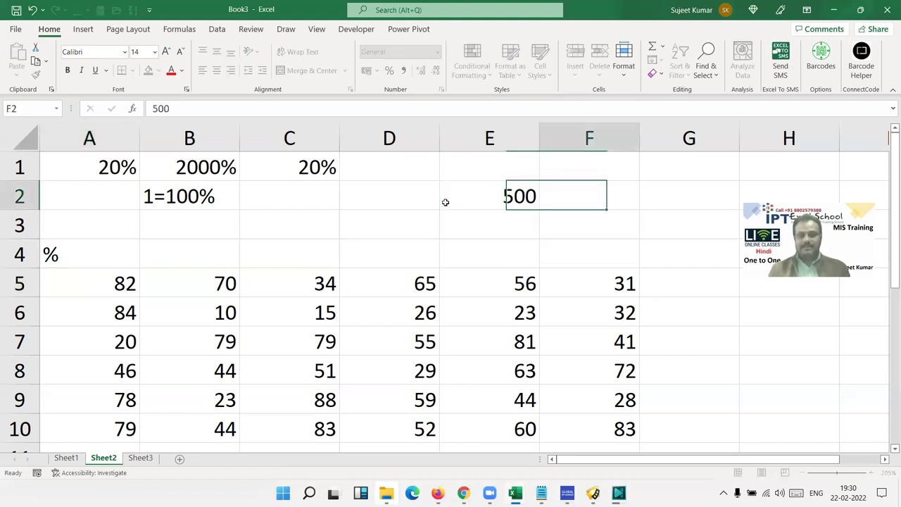
text(82)
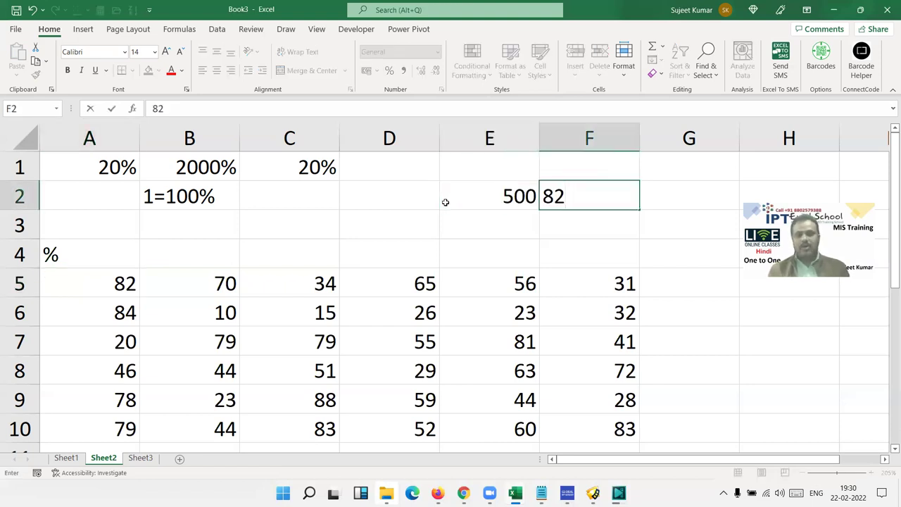
text(%)
key(Return)
key(Up)
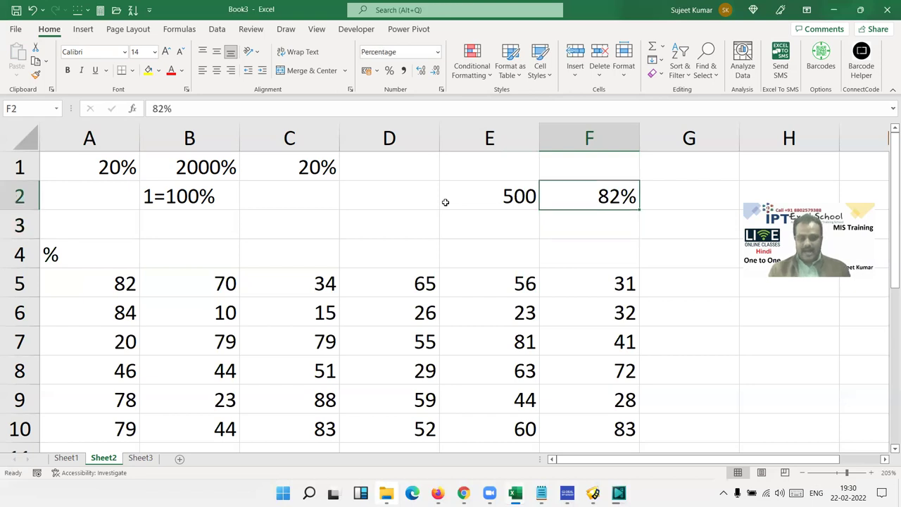
key(Right)
text(=)
click(445, 202)
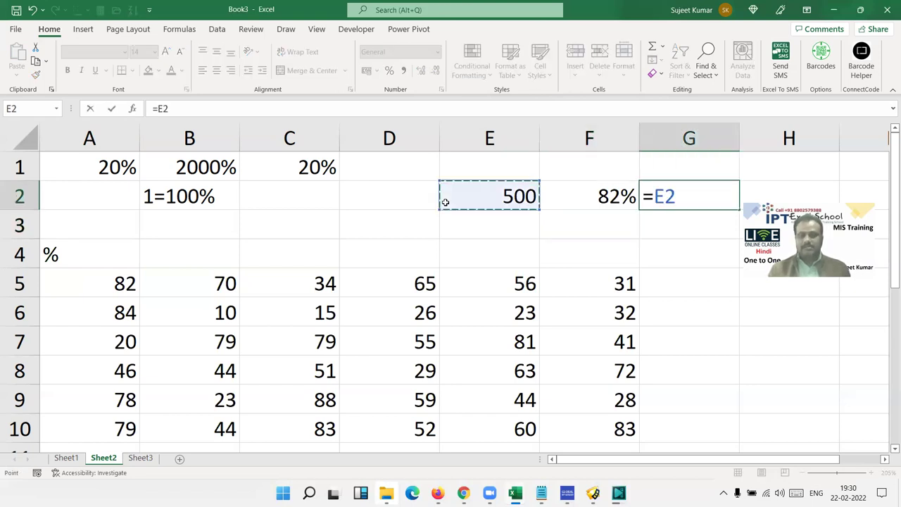
text(*)
key(Left)
key(Return)
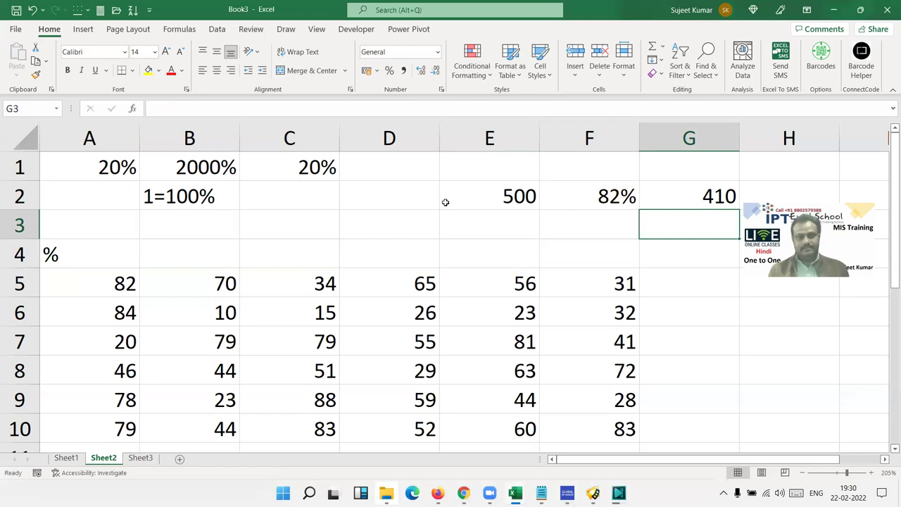
Enter 82 in F3 and build =E2*F3/100 in G3.
key(Left)
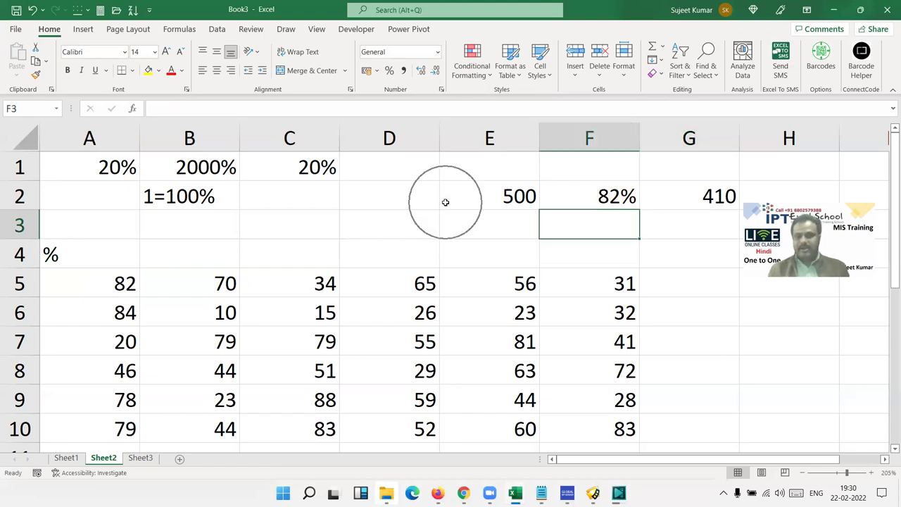
text(82)
key(Tab)
text(=)
key(Left)
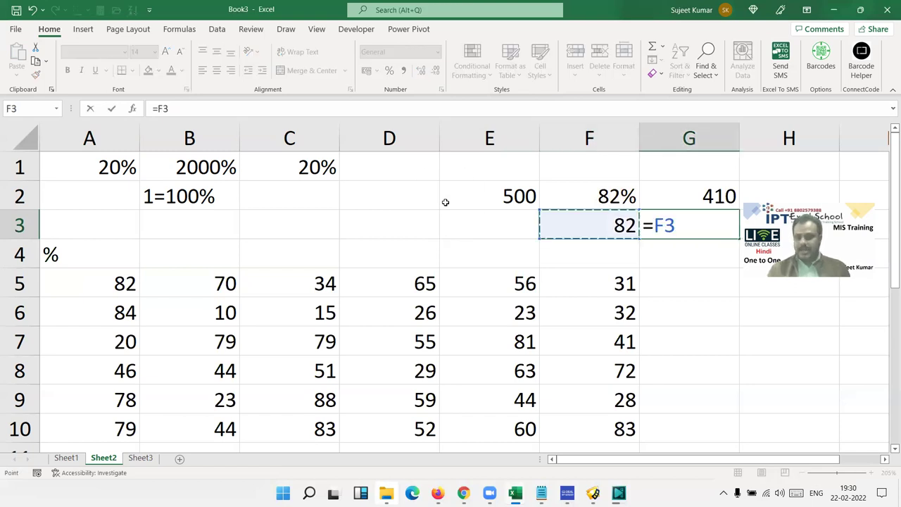
key(Up)
key(Left)
text(*)
key(Left)
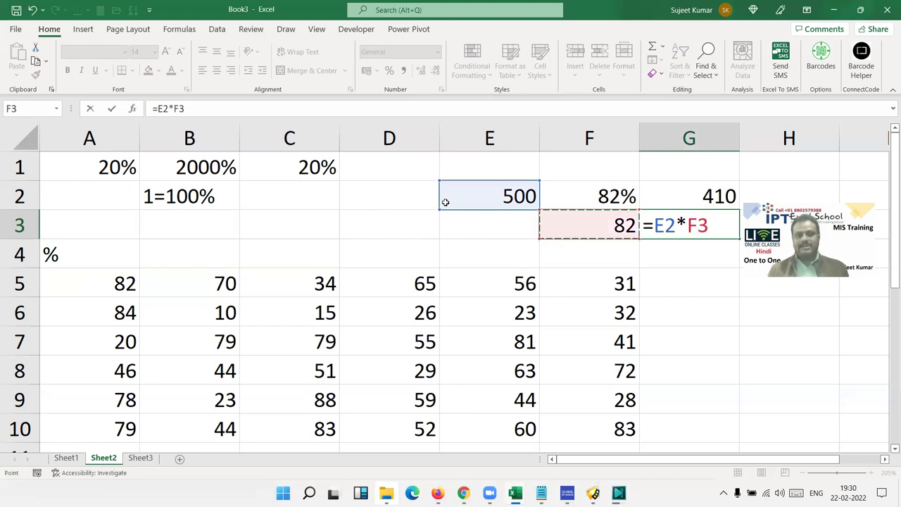
key(ctrl+Return)
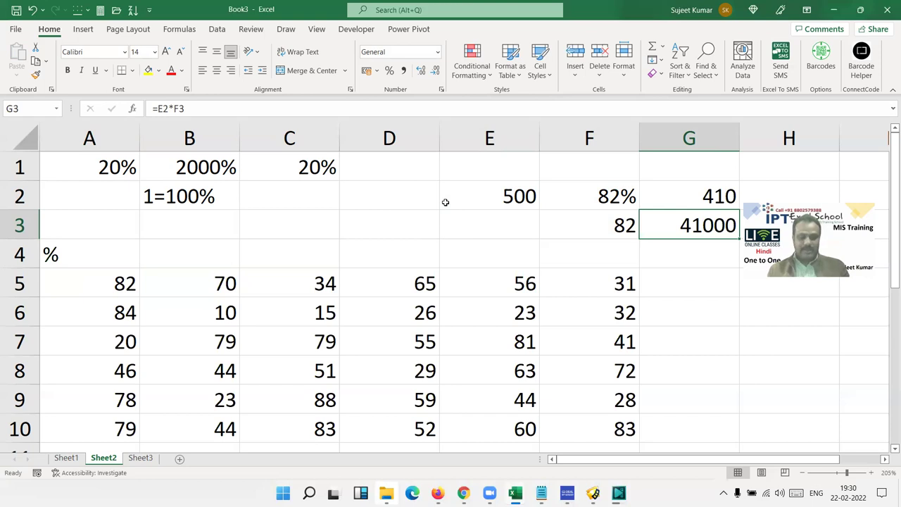
key(F2)
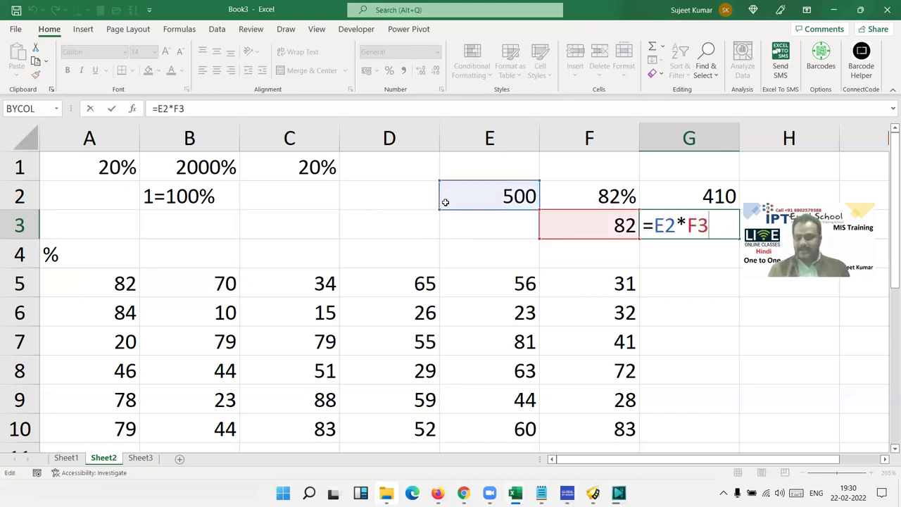
text(/1)
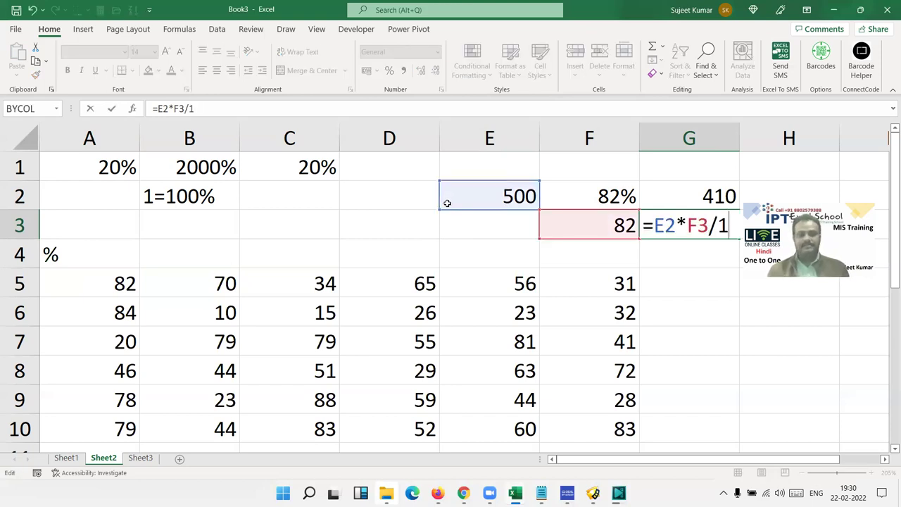
key(Return)
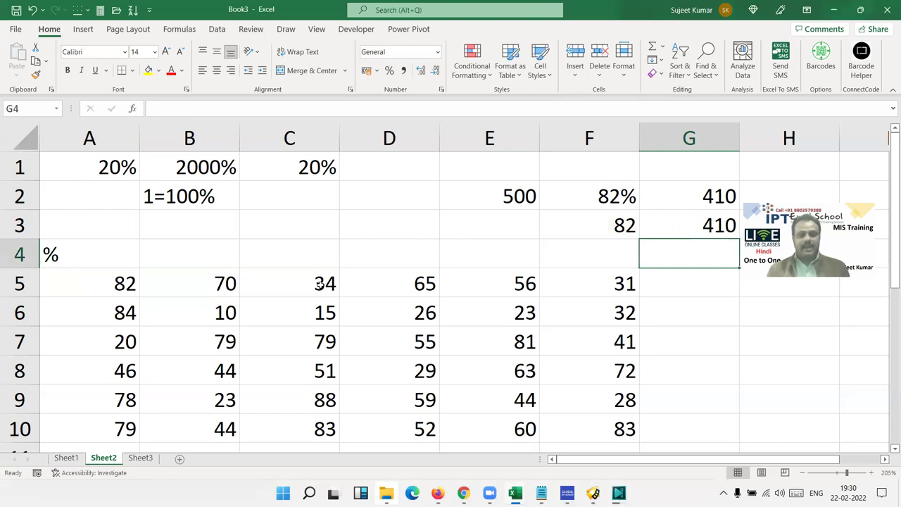
drag(89, 283, 595, 432)
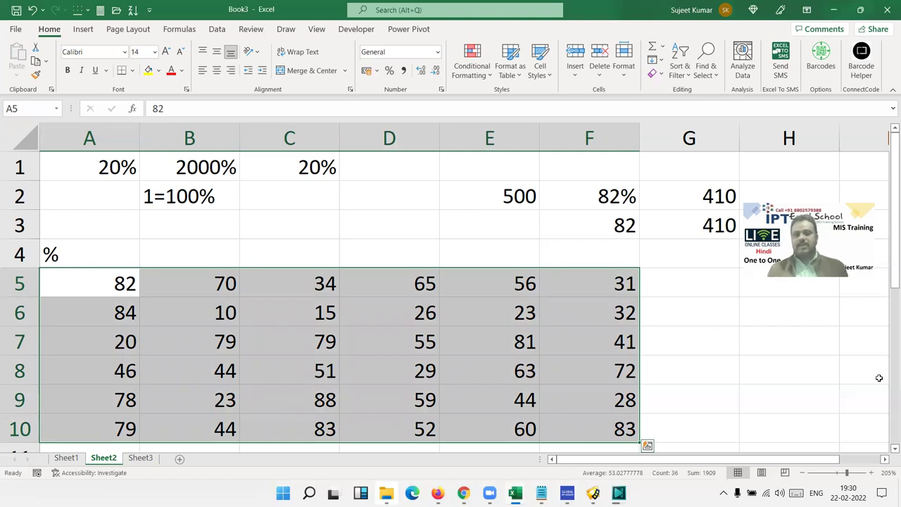
double_click(711, 198)
key(Escape)
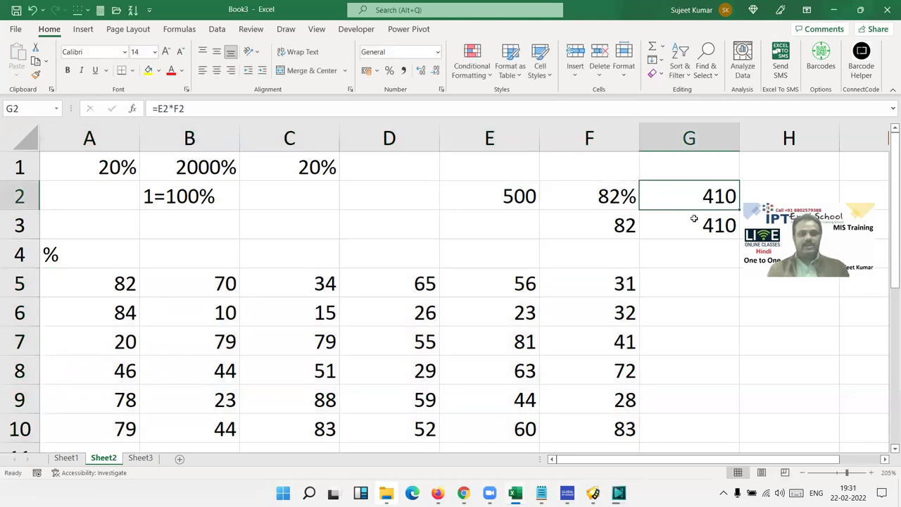
click(694, 220)
double_click(663, 224)
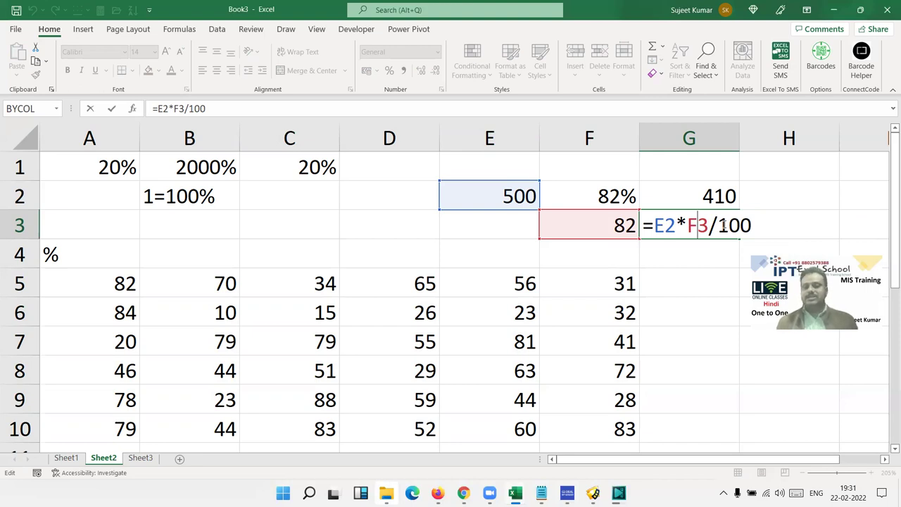
key(ctrl+Return)
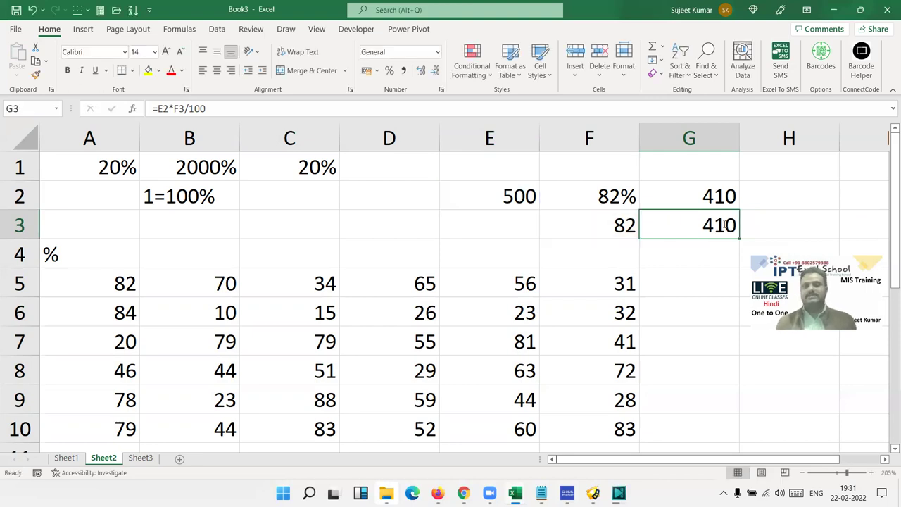
text(1)
key(Escape)
key(Up)
key(Left)
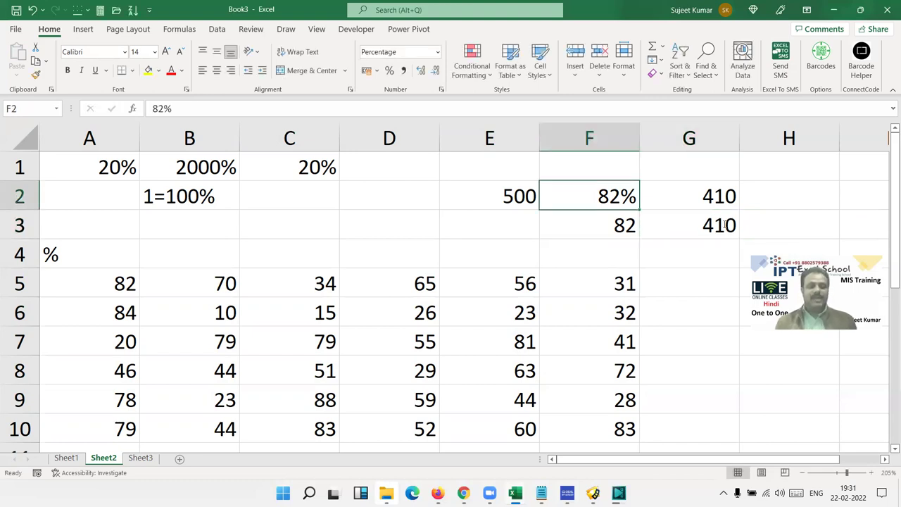
key(Down)
key(Down)
key(Down)
key(Down)
key(Left)
key(Left)
key(Left)
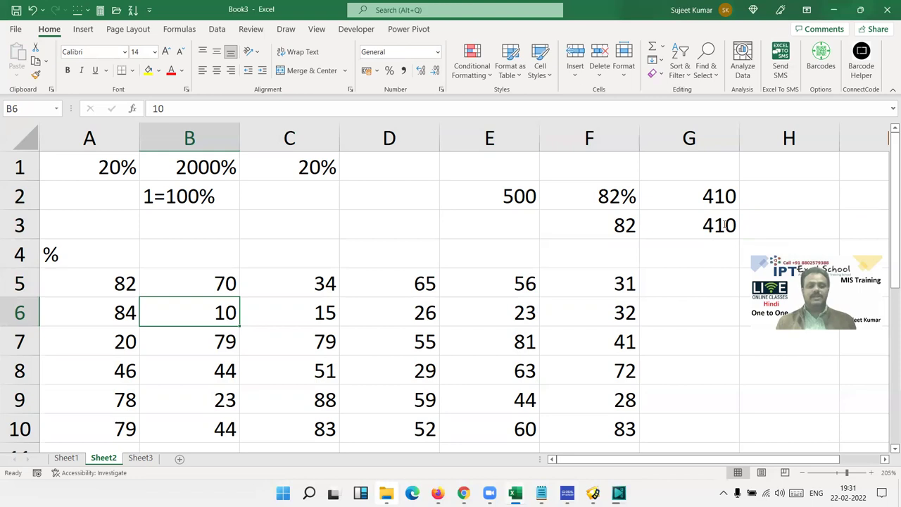
key(Up)
key(Left)
key(ctrl+shift+Right)
key(ctrl+shift+Down)
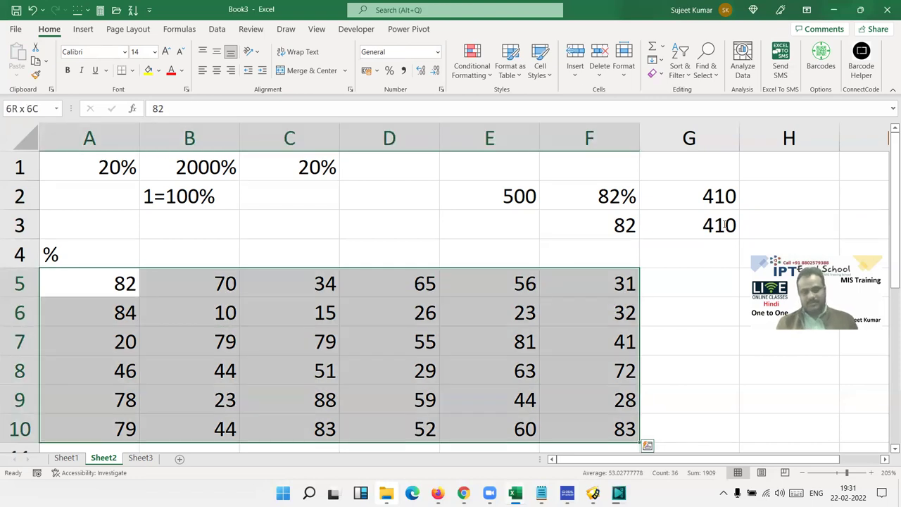
key(Left)
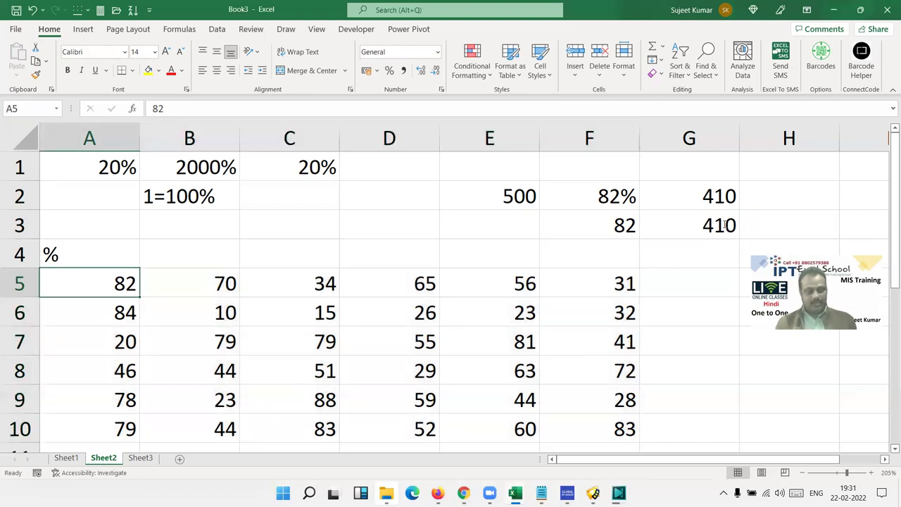
key(F2)
text(%)
key(Return)
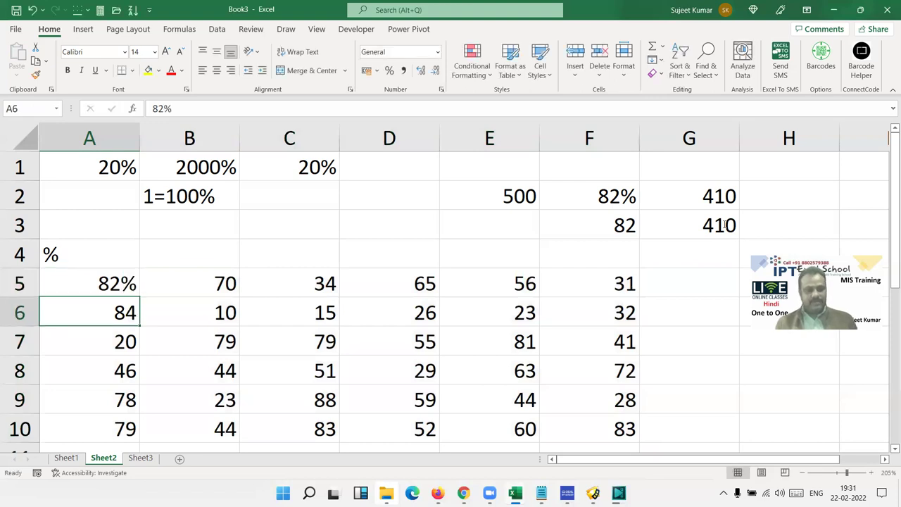
key(F2)
text(%)
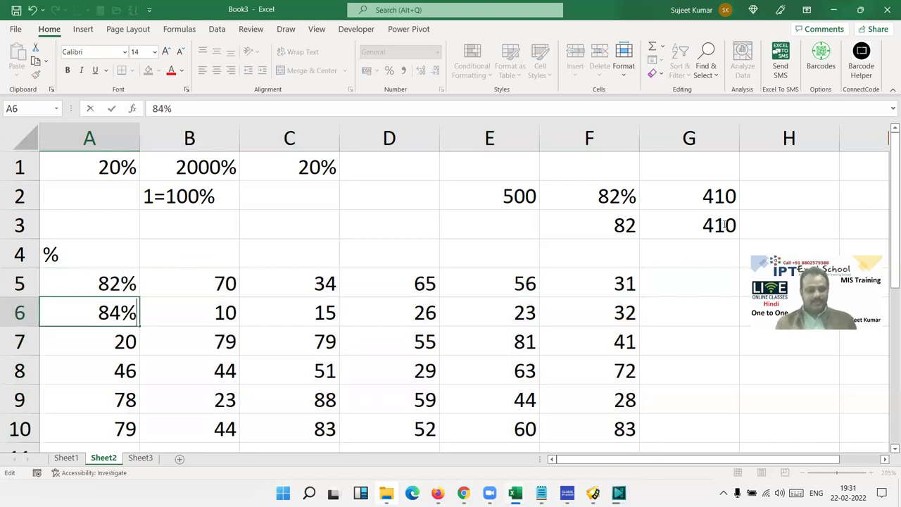
key(Return)
key(F2)
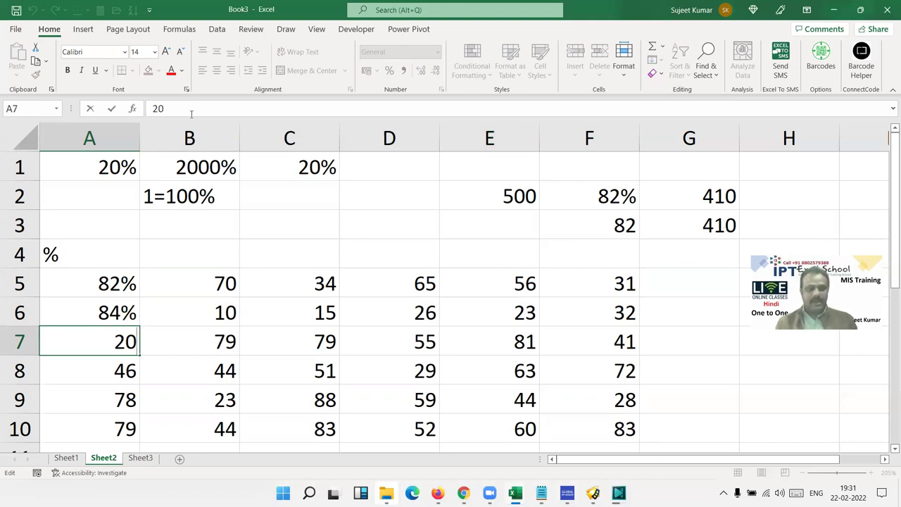
text(%)
key(Return)
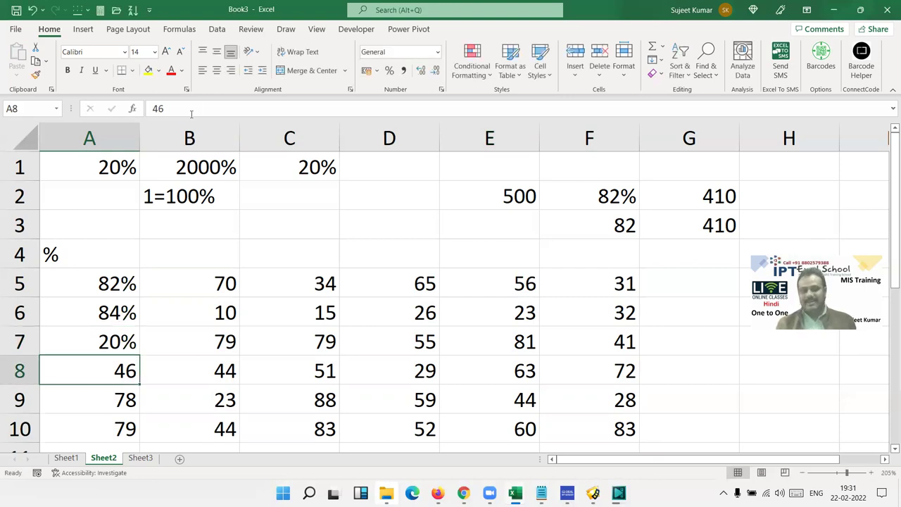
key(ctrl+z)
key(ctrl+z)
key(ctrl+z)
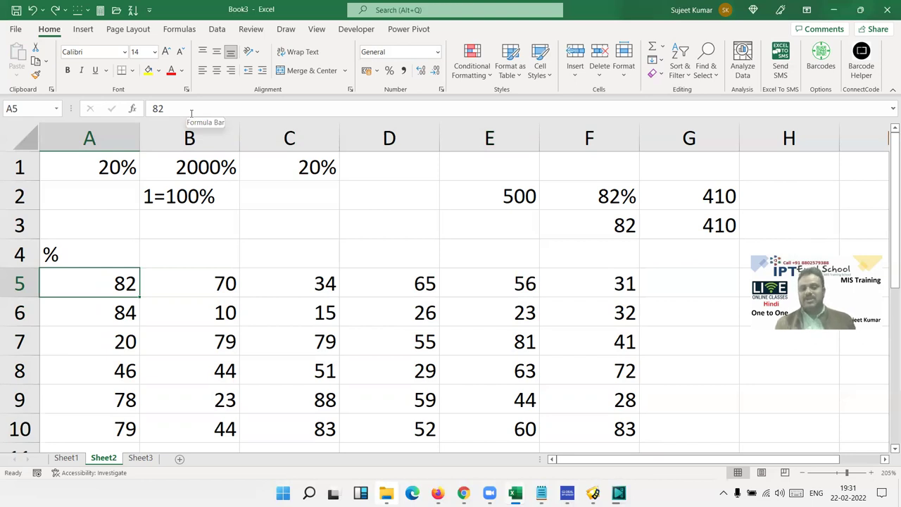
key(ctrl+shift+Right)
key(ctrl+shift+Down)
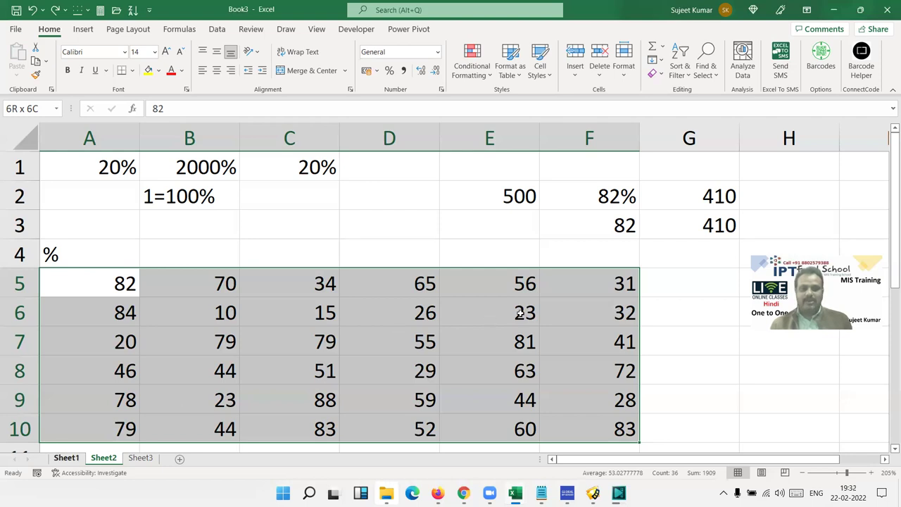
On Sheet2, enter 100 in H9 and copy it.
key(ctrl+z)
key(ctrl+z)
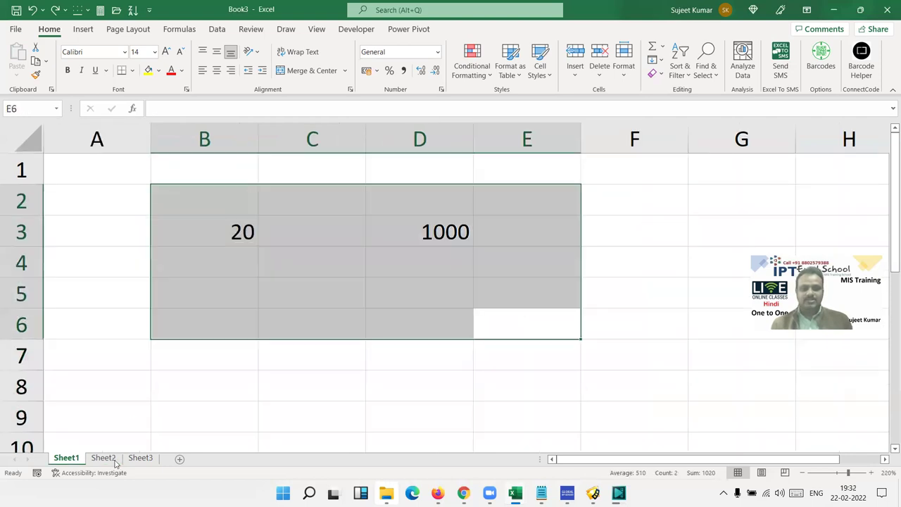
click(115, 459)
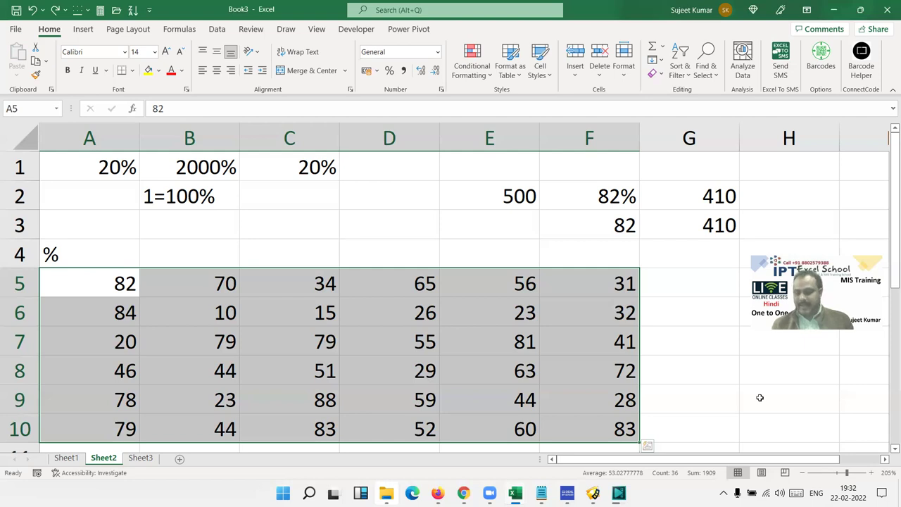
click(759, 398)
text(100)
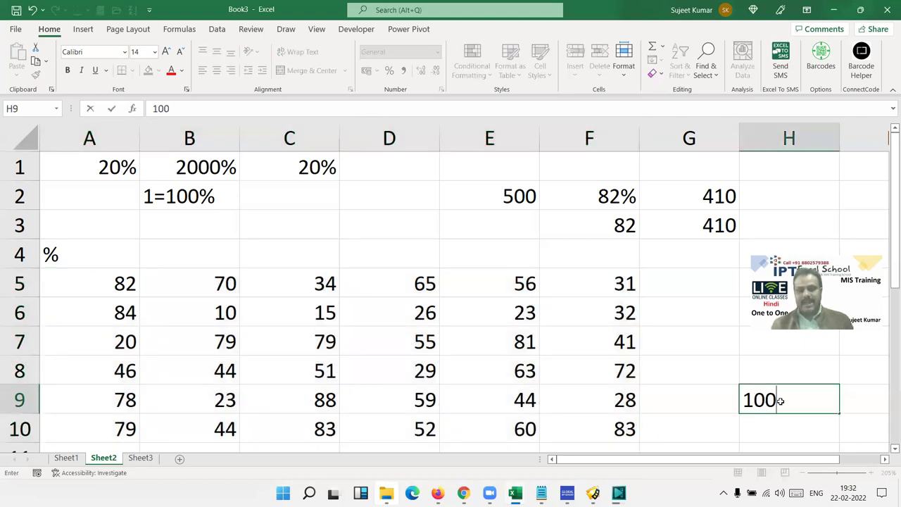
key(Return)
click(781, 401)
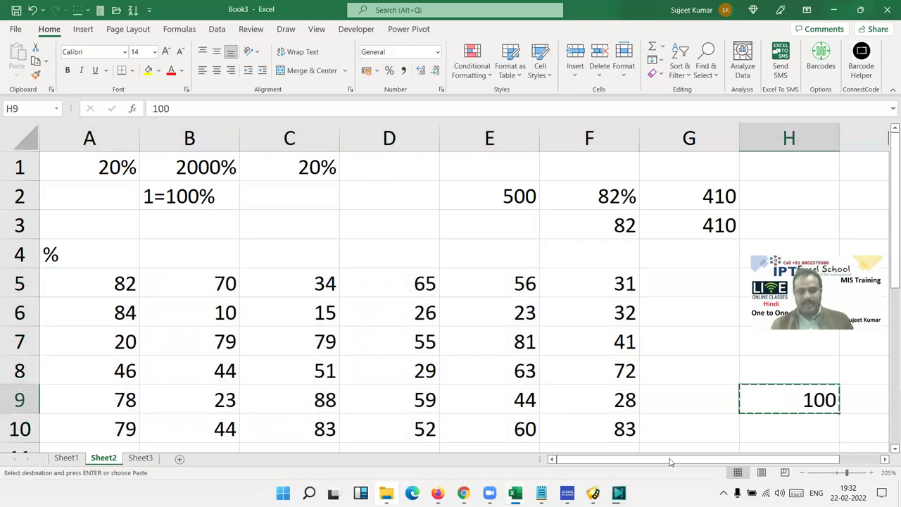
key(ctrl+c)
Select the number grid A5:F10 as the paste target.
click(624, 434)
key(shift+Left)
key(shift+Left)
key(shift+Up)
key(shift+Up)
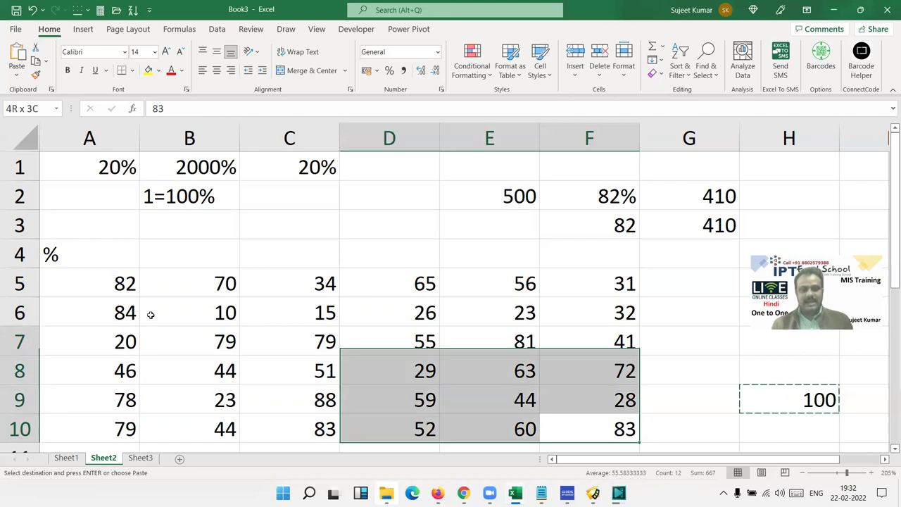
key(shift+Left)
key(shift+Left)
key(shift+Left)
key(shift+Up)
key(shift+Up)
key(shift+Up)
Paste Special the copied 100 onto A5:F10 using the Divide operation.
right_click(200, 310)
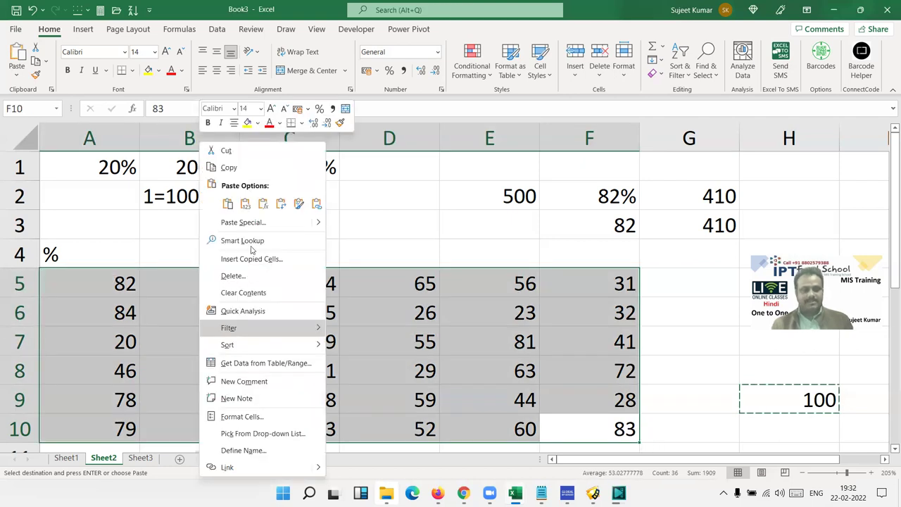
click(255, 223)
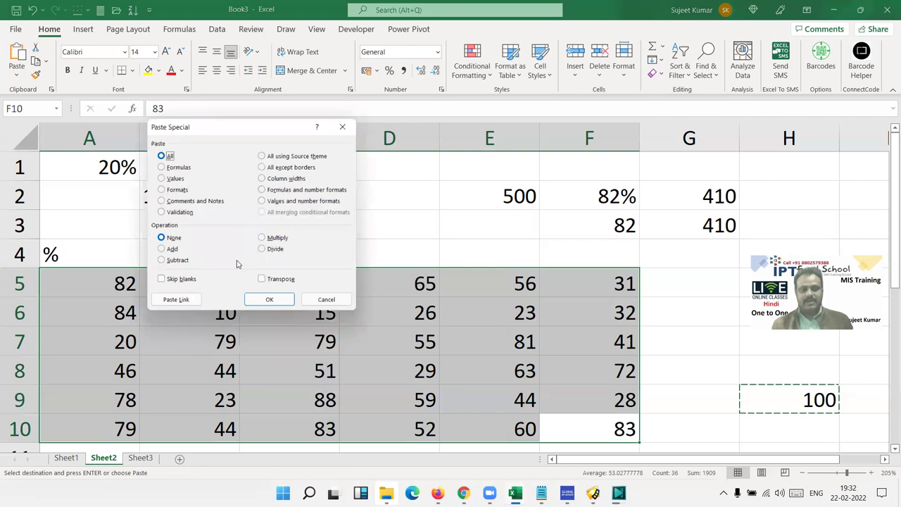
click(265, 252)
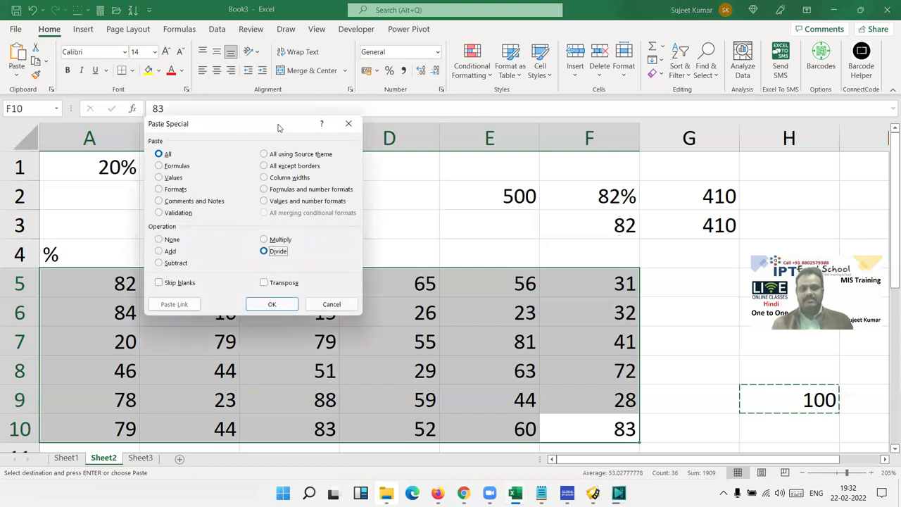
drag(176, 121, 291, 73)
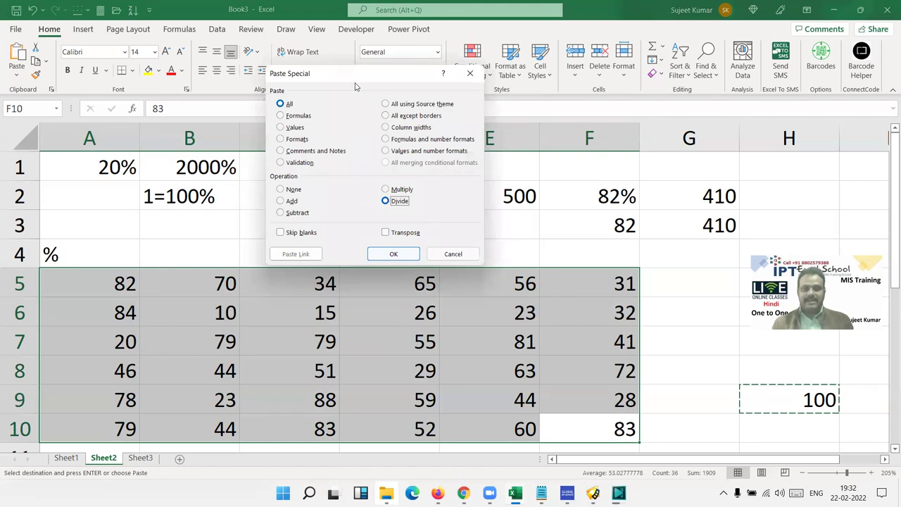
drag(356, 86, 479, 81)
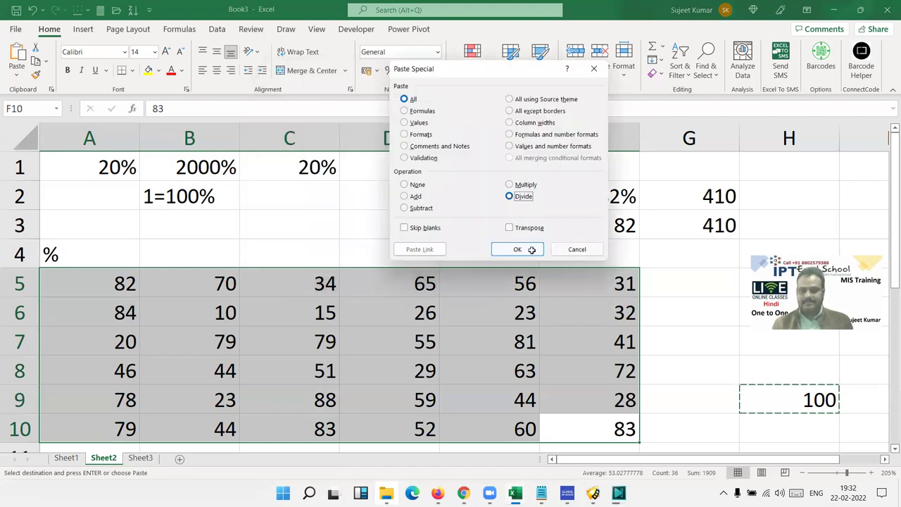
click(518, 249)
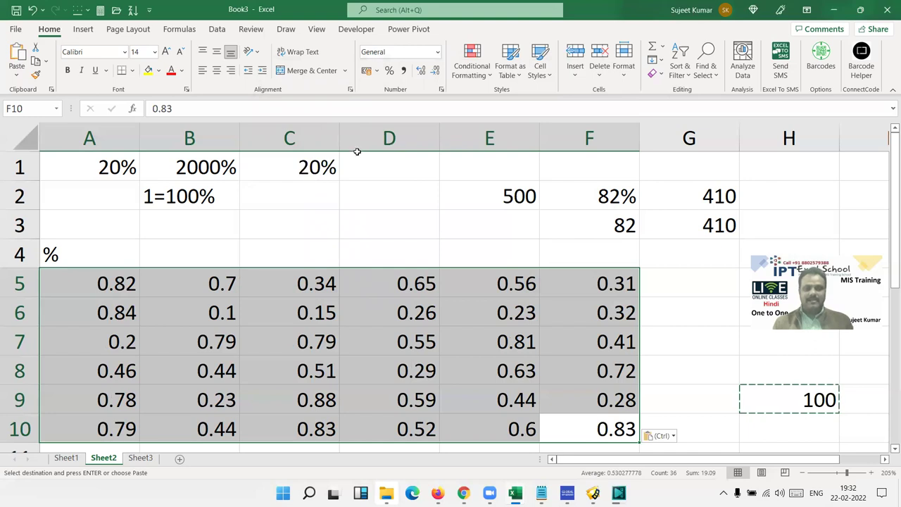
Apply Percent Style to A5:F10 so values like 0.82 in A5 read 82%.
click(389, 73)
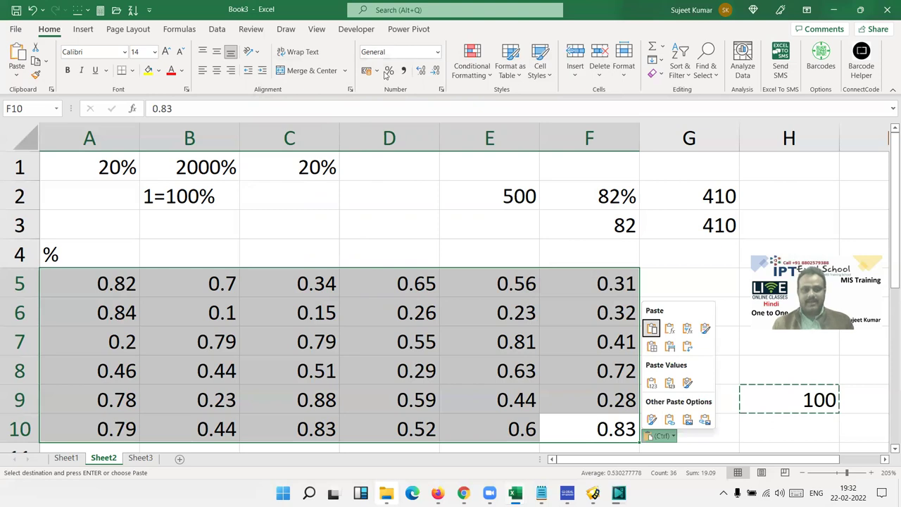
key(ctrl+shift+5)
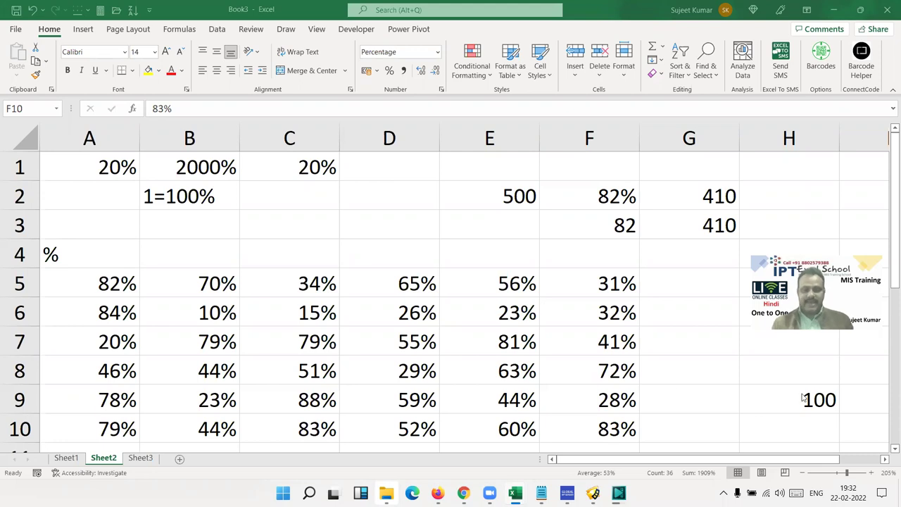
Compare Sheet1's 20 and 1000 block with Sheet2's A1:F10 and B5:H9 ranges, ending on Sheet1.
click(66, 458)
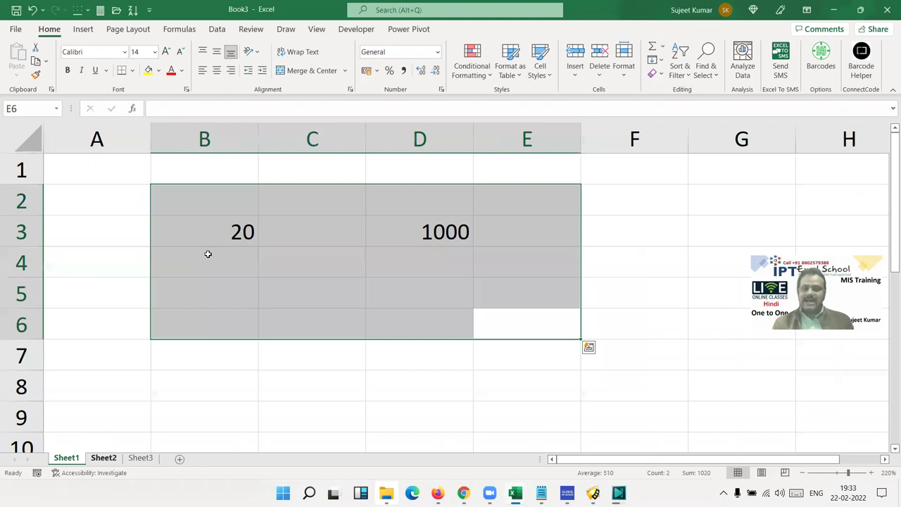
drag(211, 232, 450, 260)
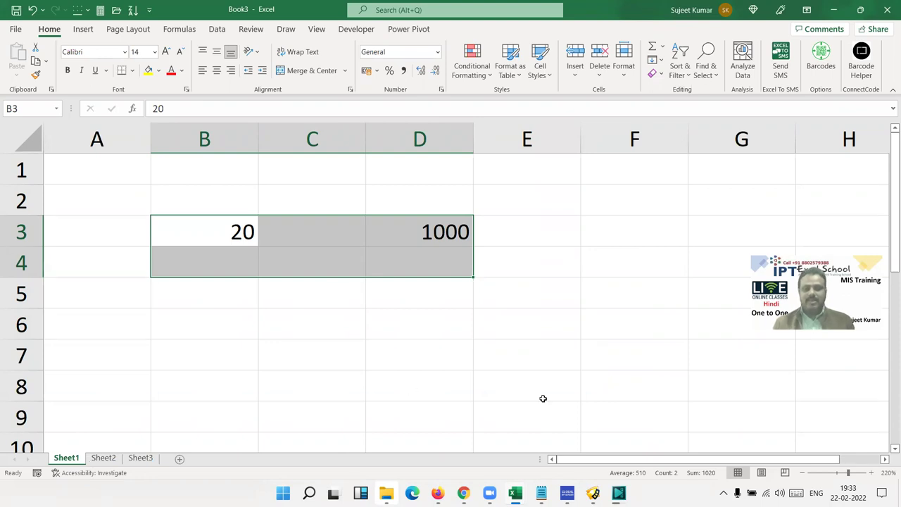
key(ctrl+Page_Down)
click(621, 433)
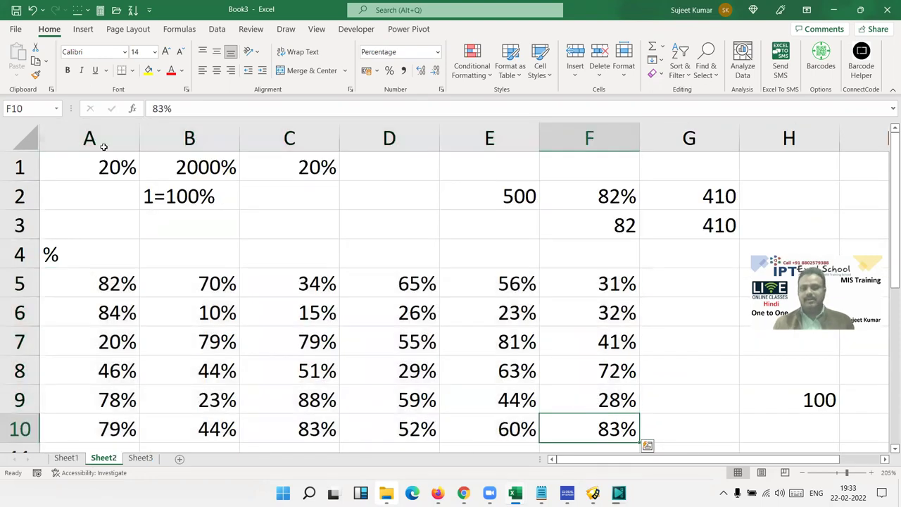
shift+click(106, 144)
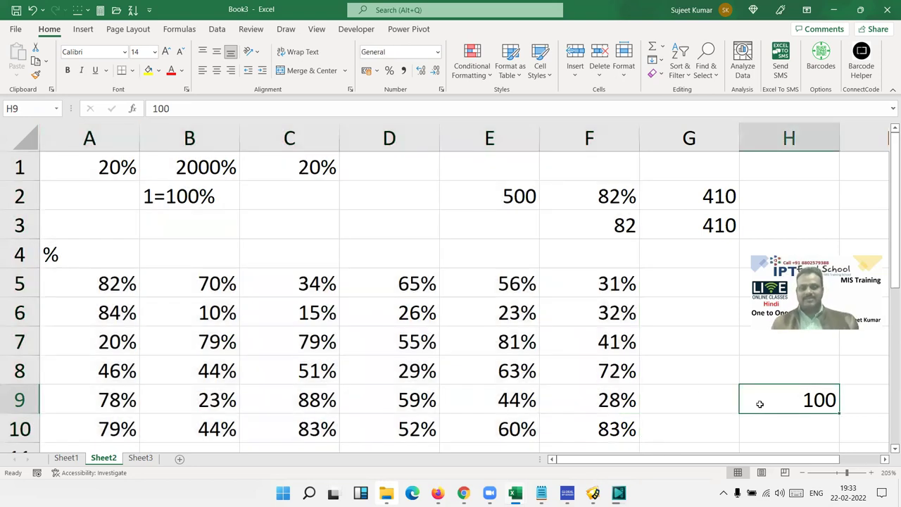
click(760, 403)
drag(760, 403, 198, 271)
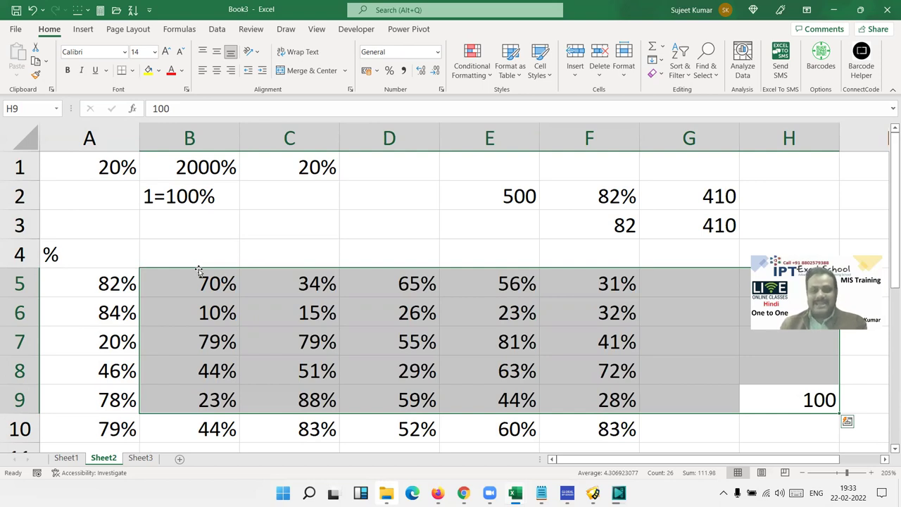
click(71, 459)
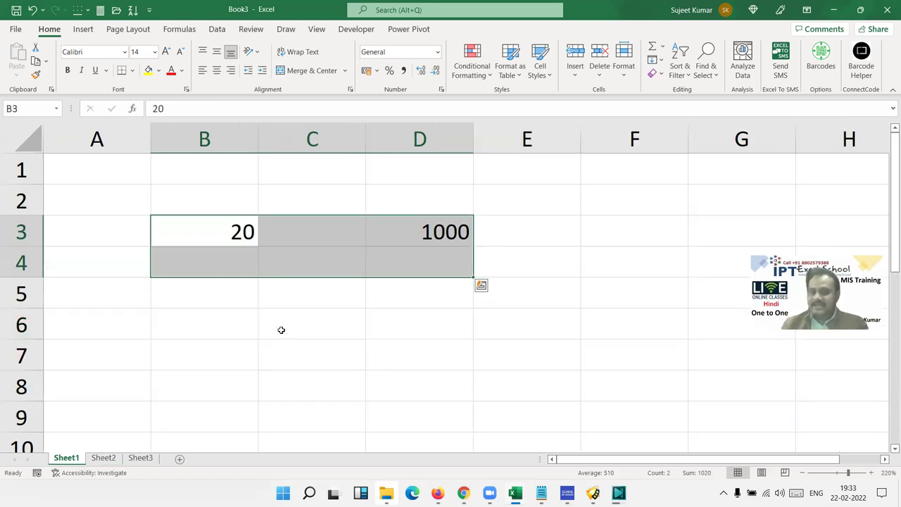
On Sheet2, check the value behind F10's 83%, then bring the Chrome window forward.
click(106, 459)
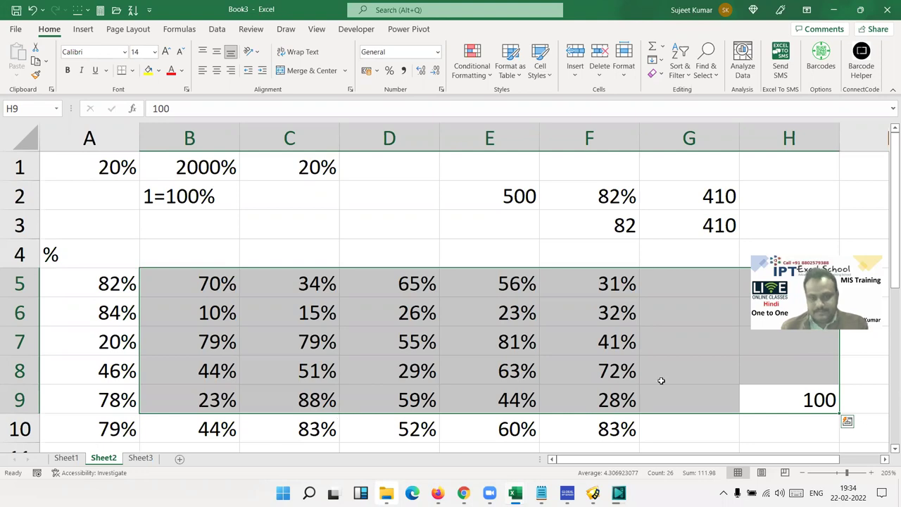
click(639, 389)
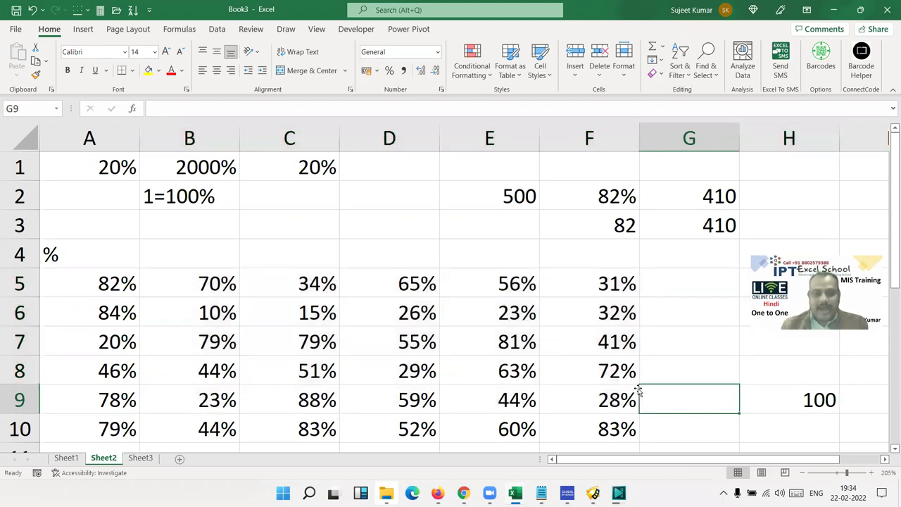
click(603, 431)
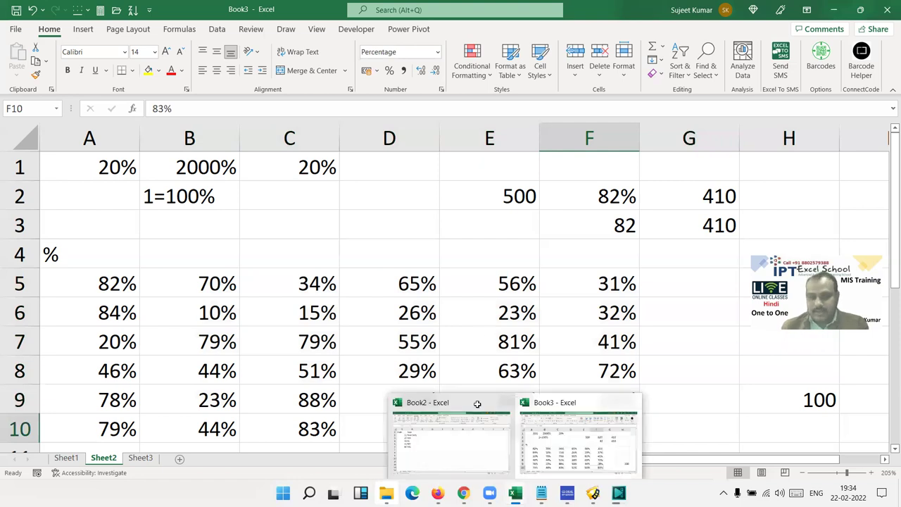
mouse_move(464, 493)
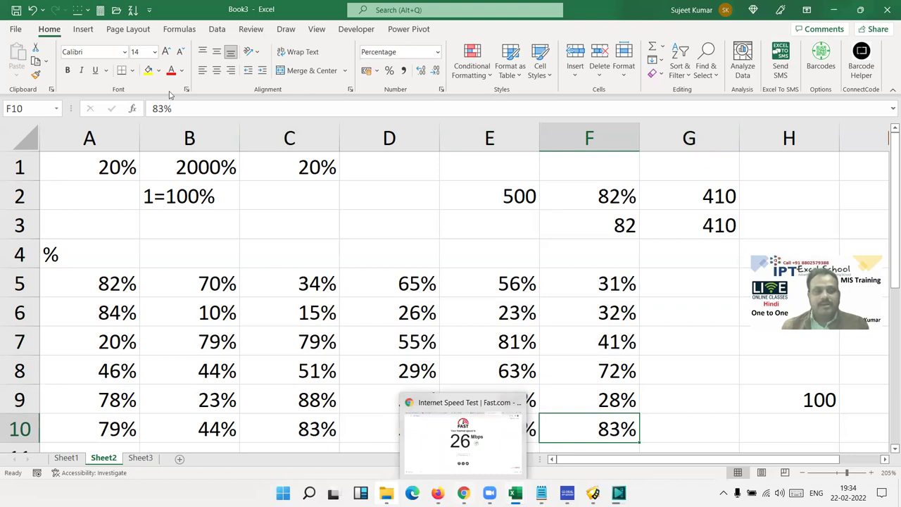
click(461, 436)
Open the Quarry Sheet email with the Filter.xlsx attachment from the Gmail inbox.
click(75, 8)
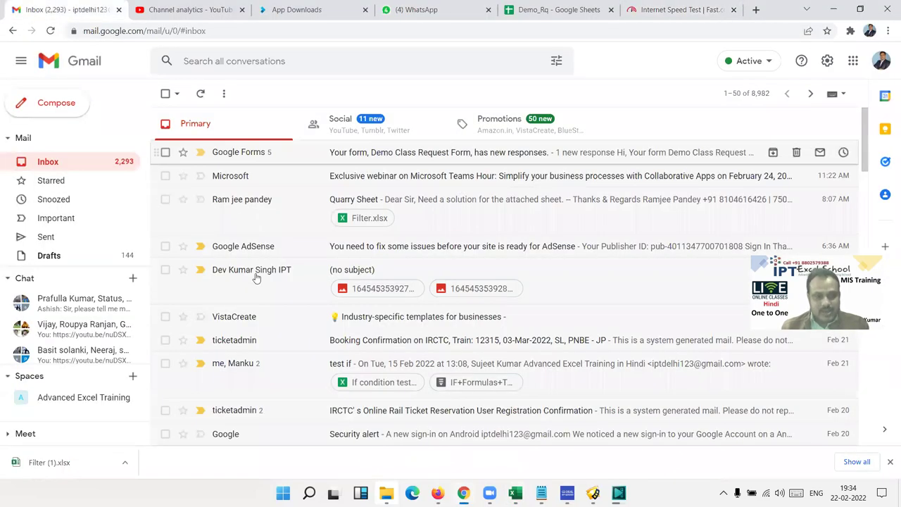
click(257, 209)
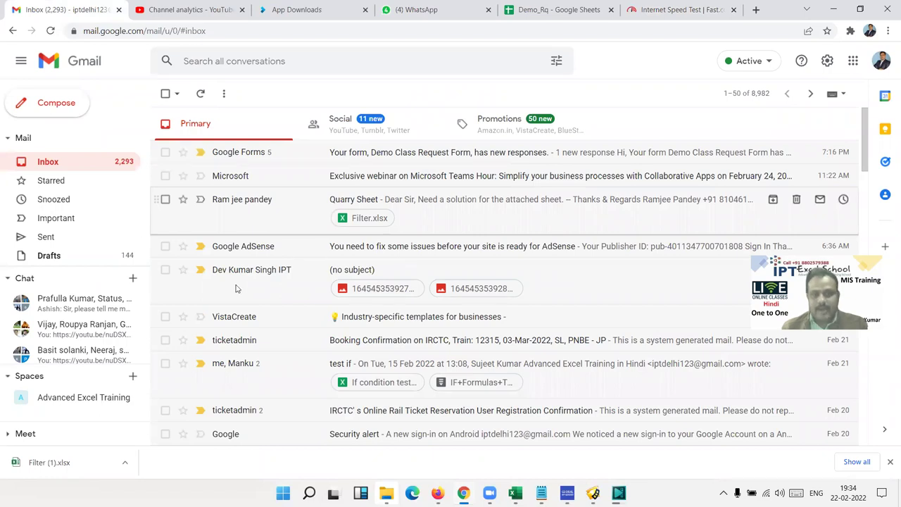
mouse_move(229, 349)
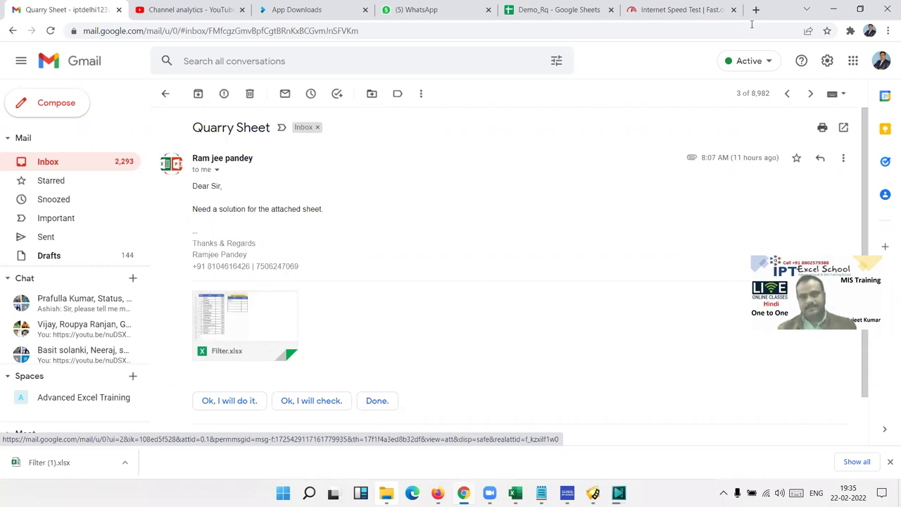
Load iptindia.com in a new tab, scroll it, and return to the App Downloads tab.
key(ctrl+t)
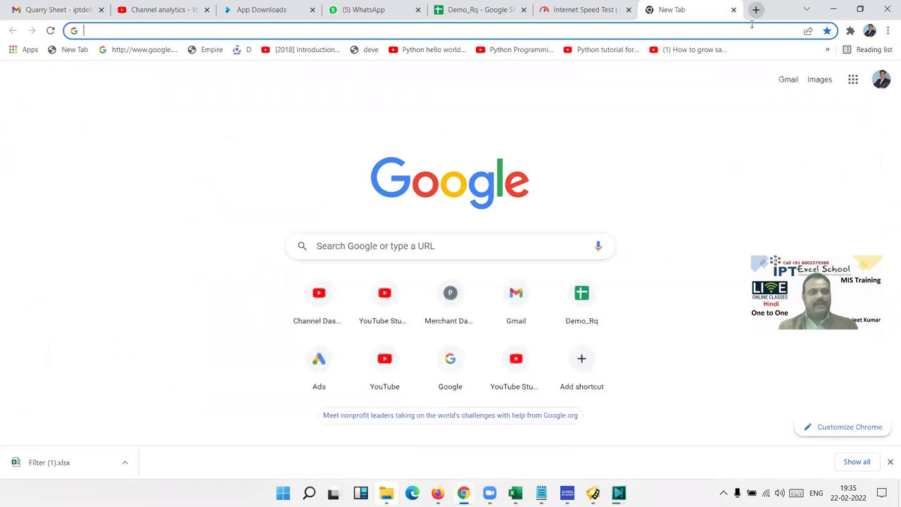
text(ip)
key(Return)
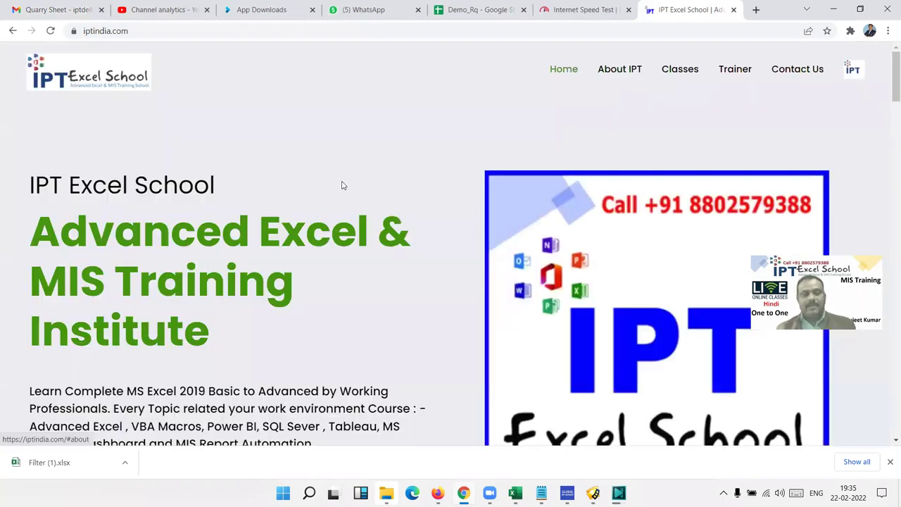
scroll(342, 185, down, 3)
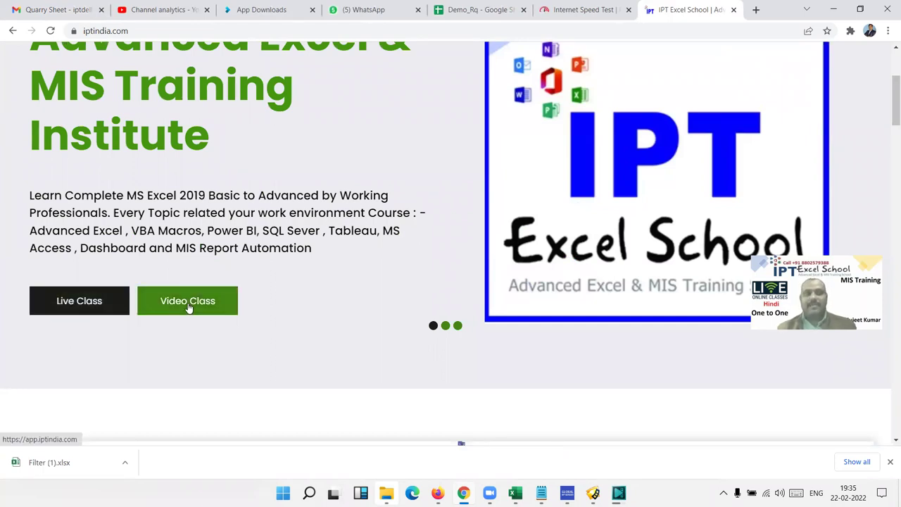
click(264, 15)
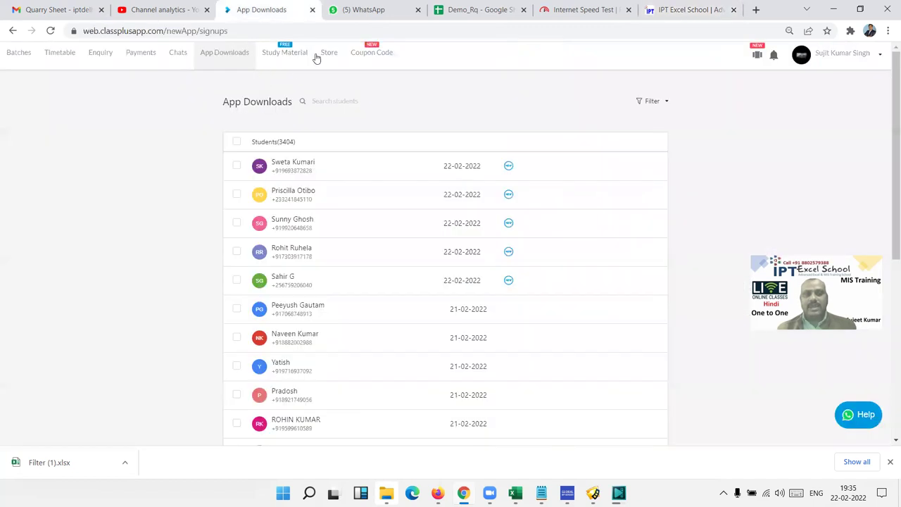
Browse the Classplus Store's 19 courses, then switch to the IPT Excel School tab.
click(327, 55)
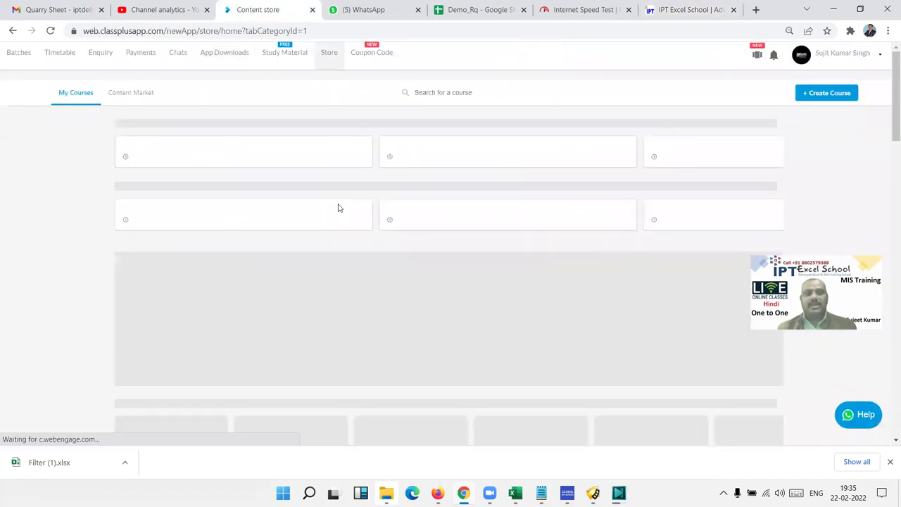
scroll(338, 209, down, 10)
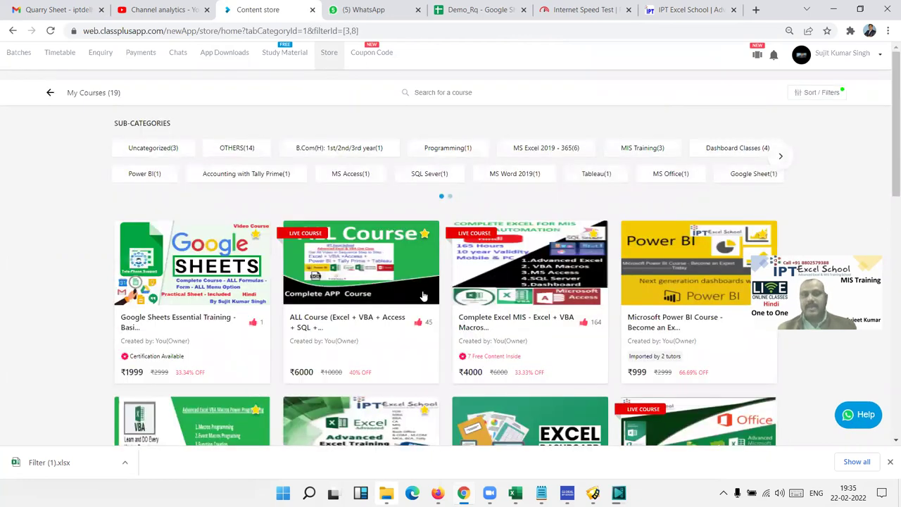
scroll(423, 296, down, 5)
scroll(423, 296, down, 4)
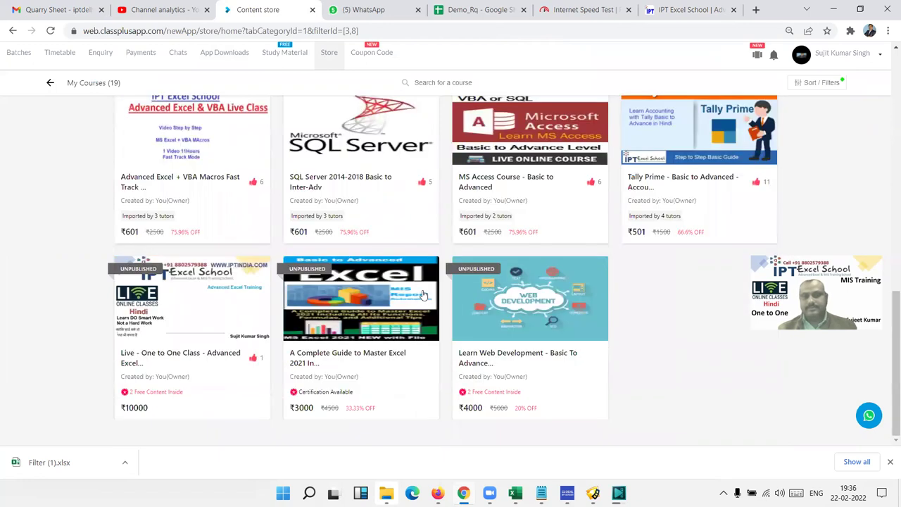
scroll(423, 294, up, 5)
scroll(423, 294, up, 3)
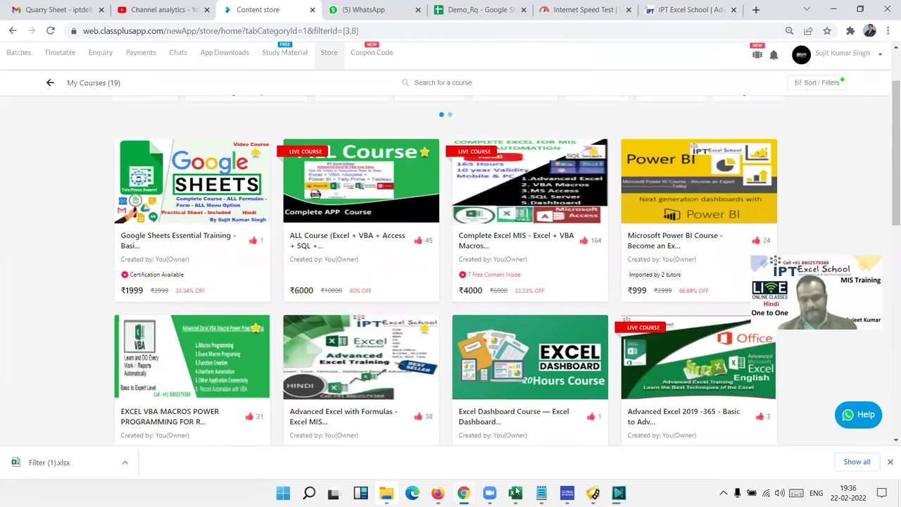
mouse_move(516, 492)
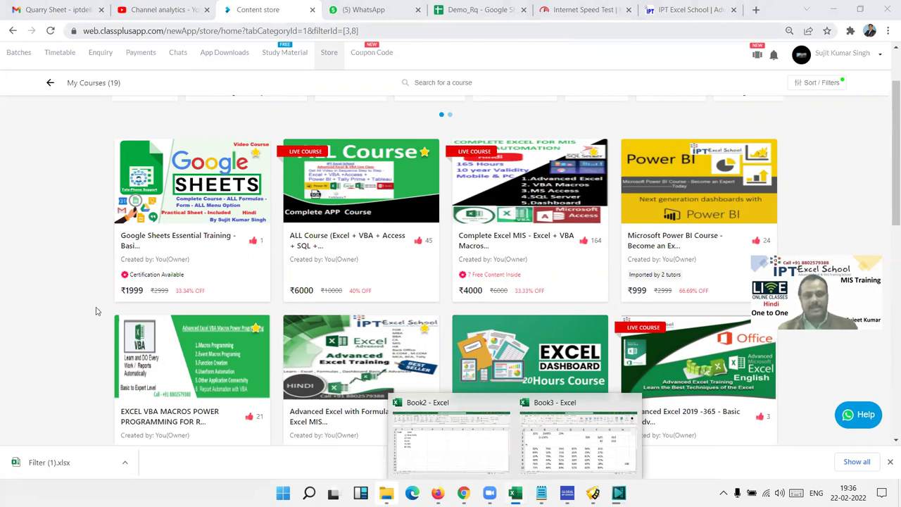
key(ctrl+7)
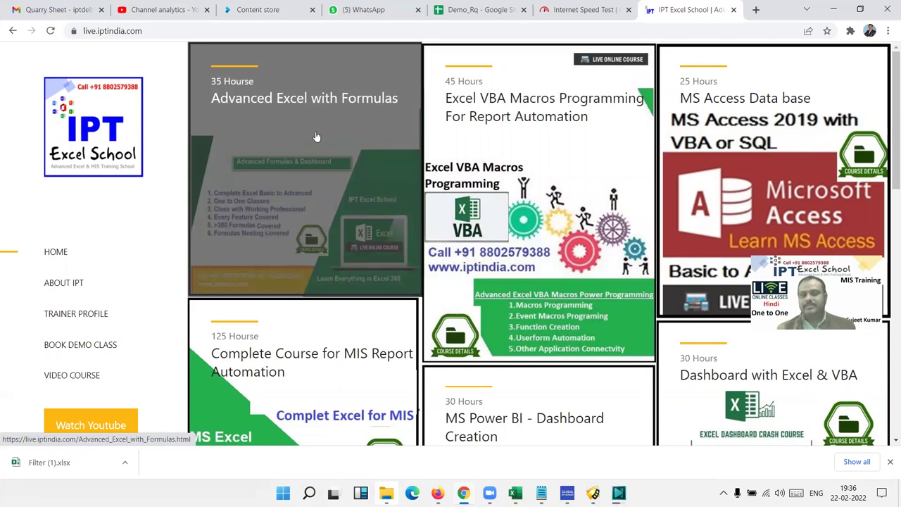
Open the Advanced Excel with Formulas course page and highlight its Expert Level content lines.
click(305, 177)
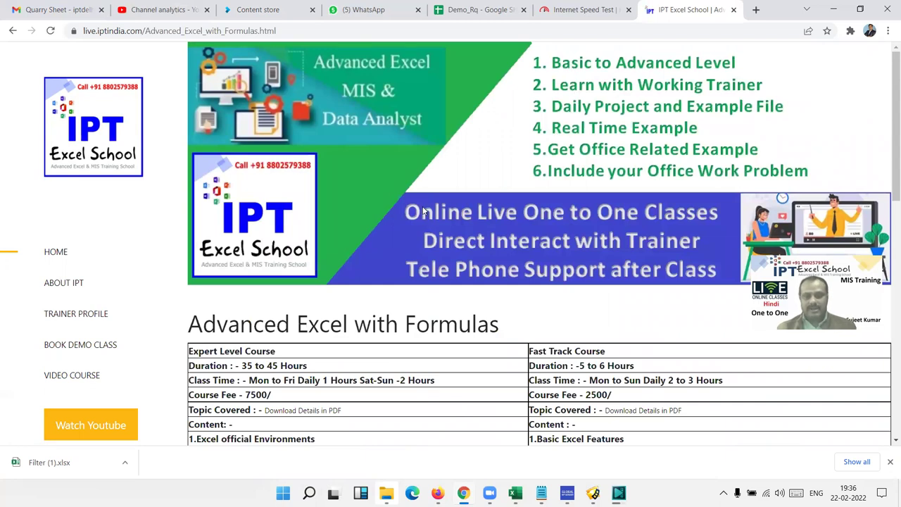
scroll(238, 158, down, 3)
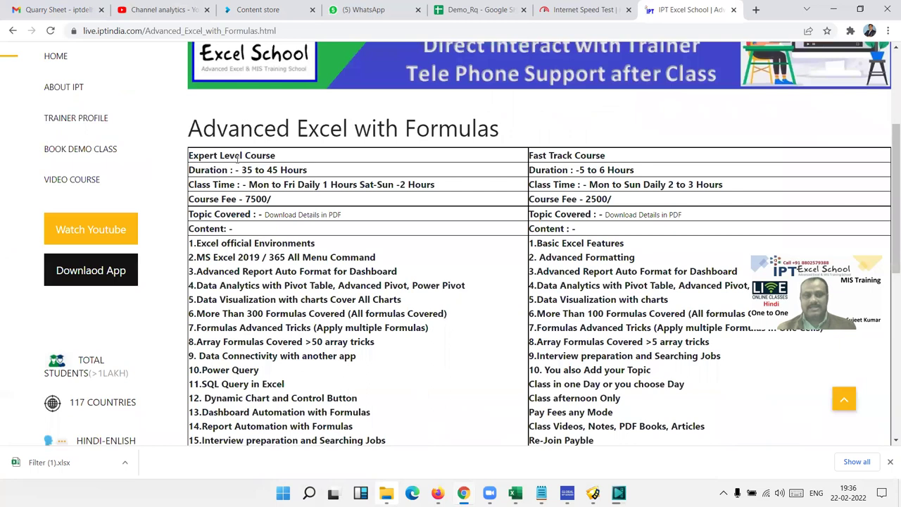
triple_click(238, 158)
triple_click(227, 249)
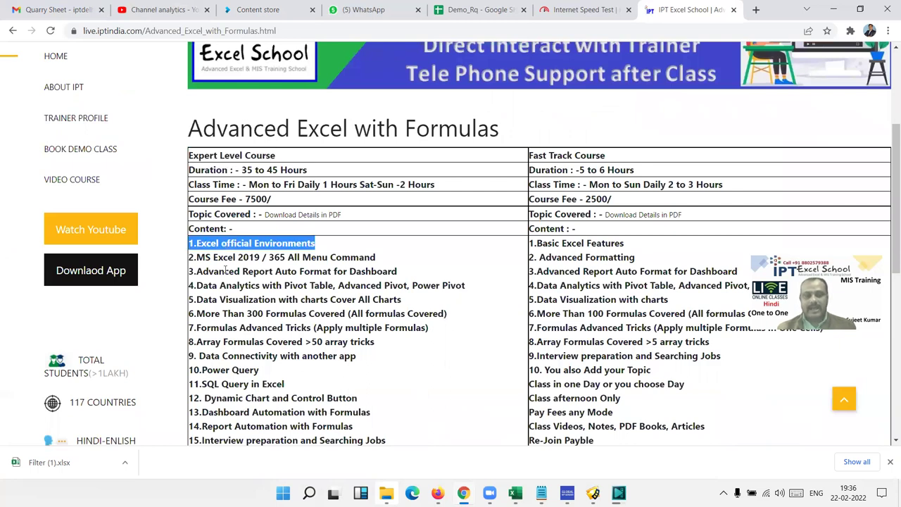
scroll(226, 273, down, 3)
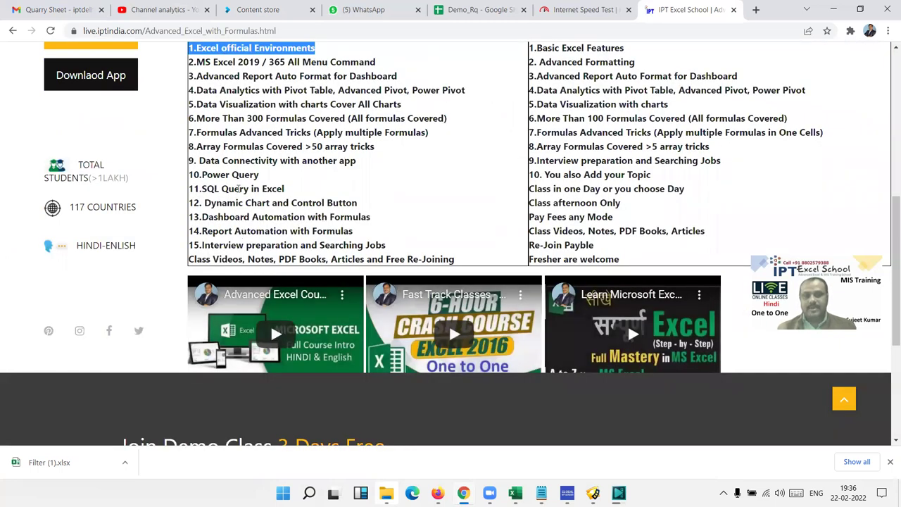
scroll(300, 220, up, 3)
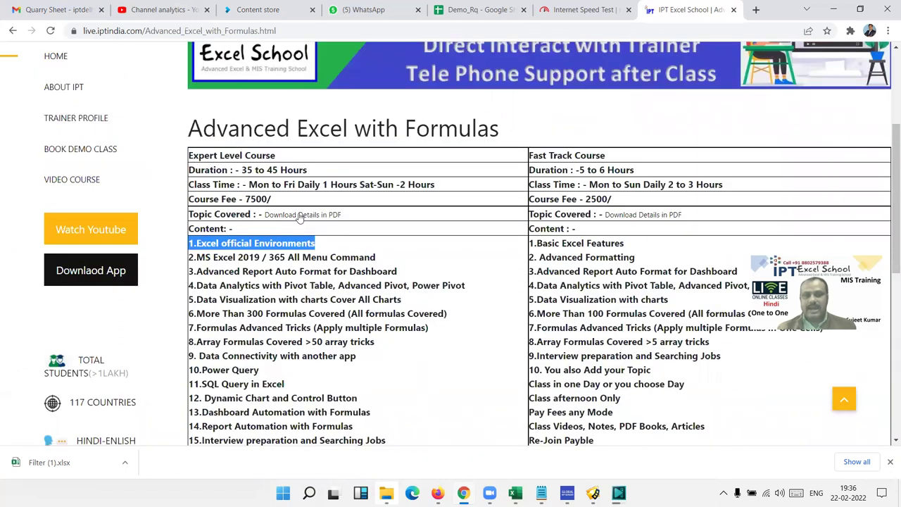
Open the course details PDF, select its web address, and switch to WhatsApp.
click(299, 216)
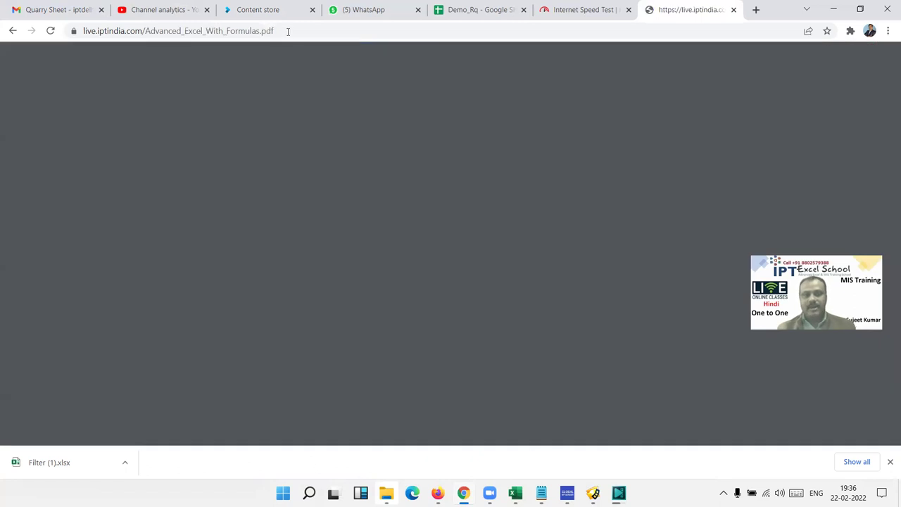
click(288, 31)
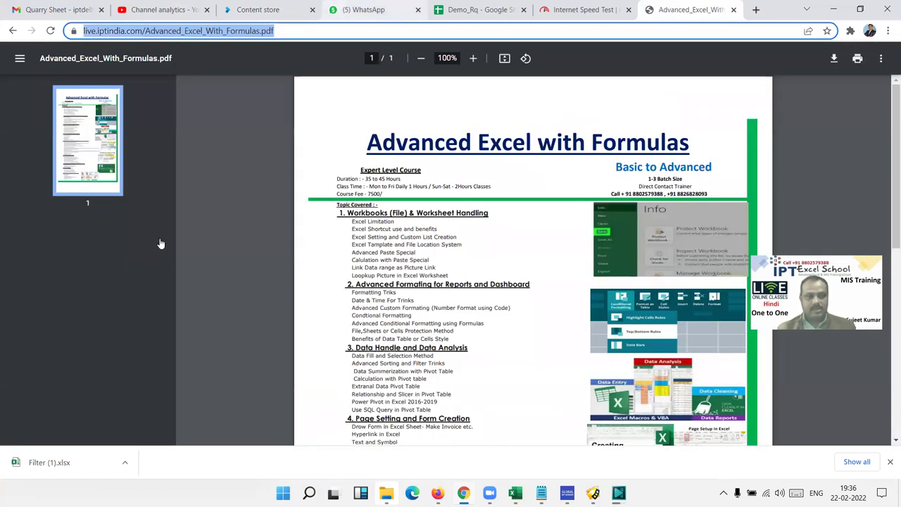
key(ctrl+4)
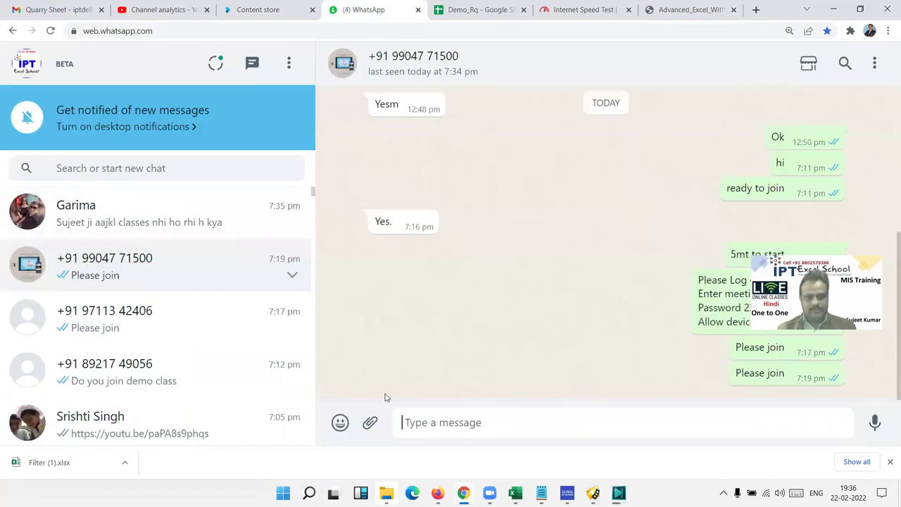
Send the Advanced_Excel_With_Formulas.pdf link to two contacts, then return to the PDF tab.
text(https://live.iptindia.com/Advanced_Excel_With_Formulas.pdf)
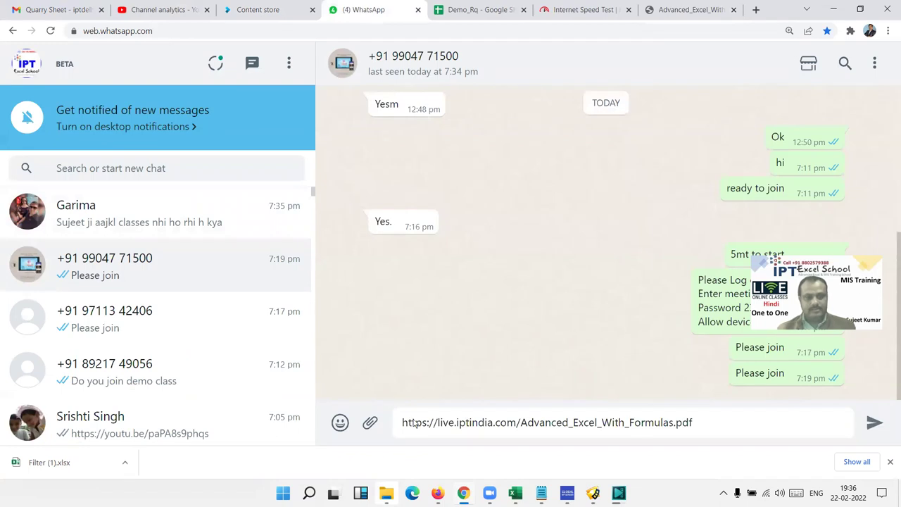
key(Return)
click(181, 320)
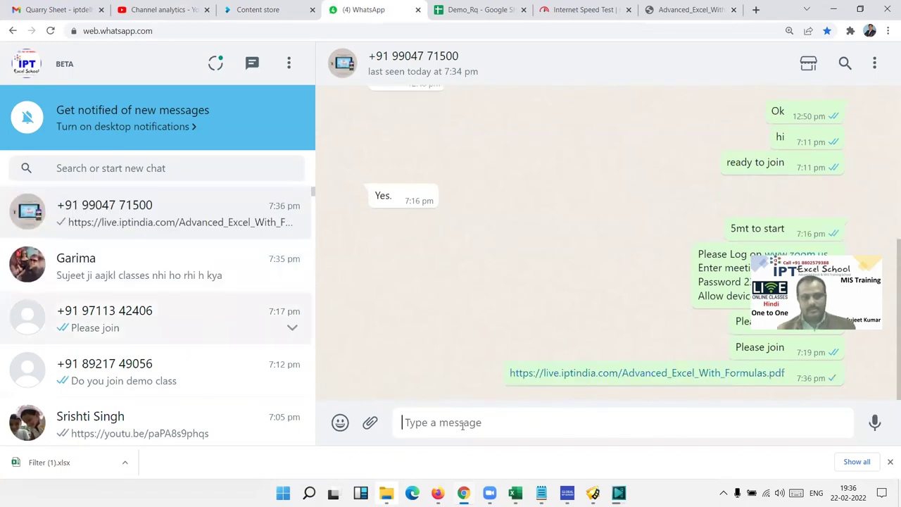
text(https://live.iptindia.com/Advanced_Excel_With_Formulas.pdf)
key(Return)
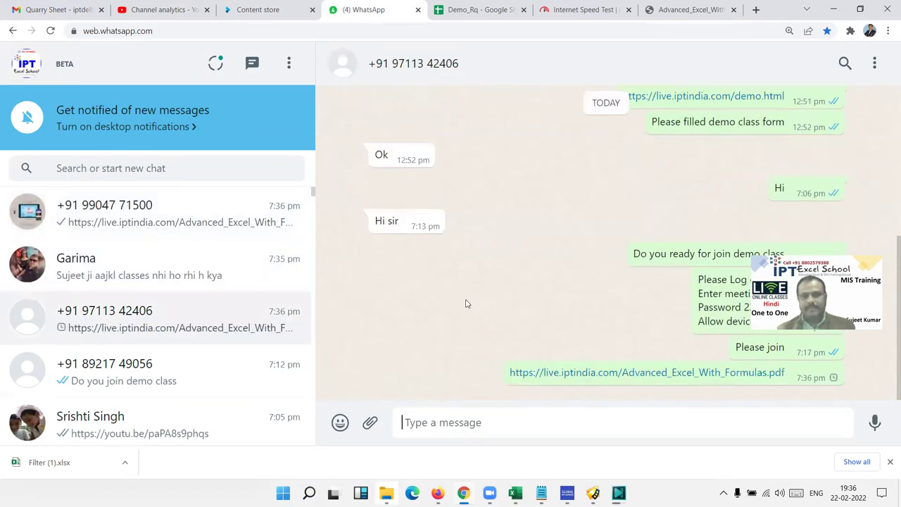
scroll(468, 303, up, 4)
scroll(477, 301, up, 5)
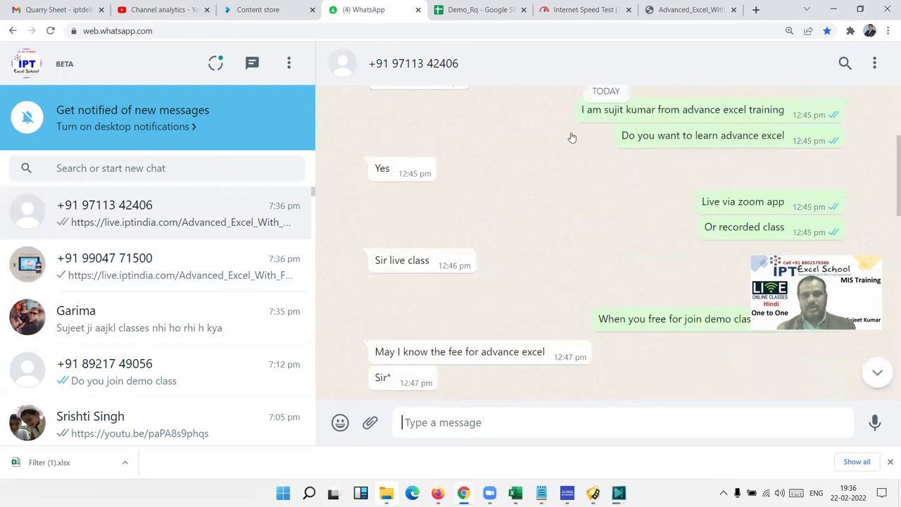
key(ctrl+9)
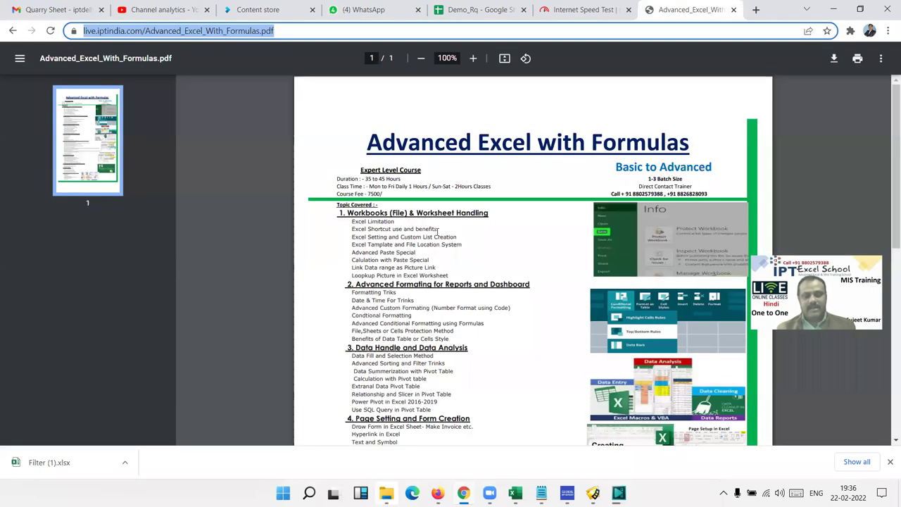
Scroll through all sections of the Advanced_Excel_With_Formulas.pdf topic list.
ctrl+scroll(438, 229, up, 2)
ctrl+scroll(381, 233, down, 1)
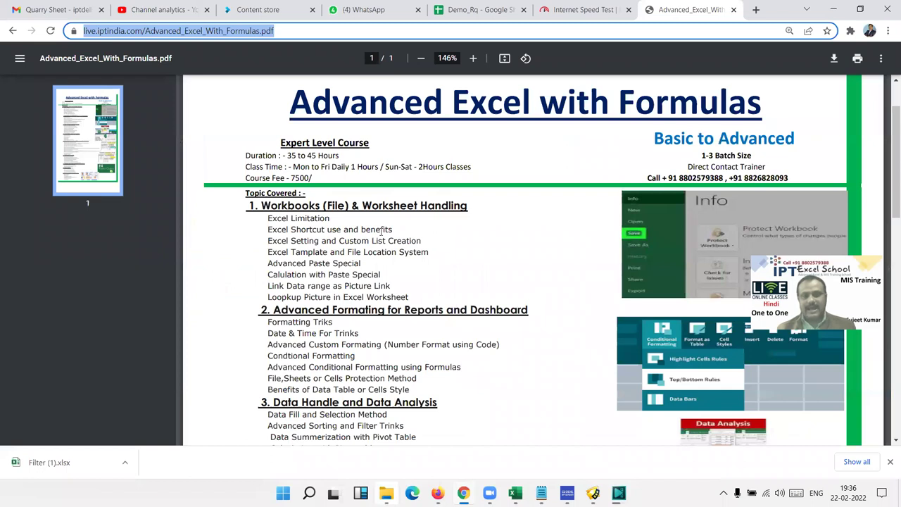
scroll(385, 233, down, 1)
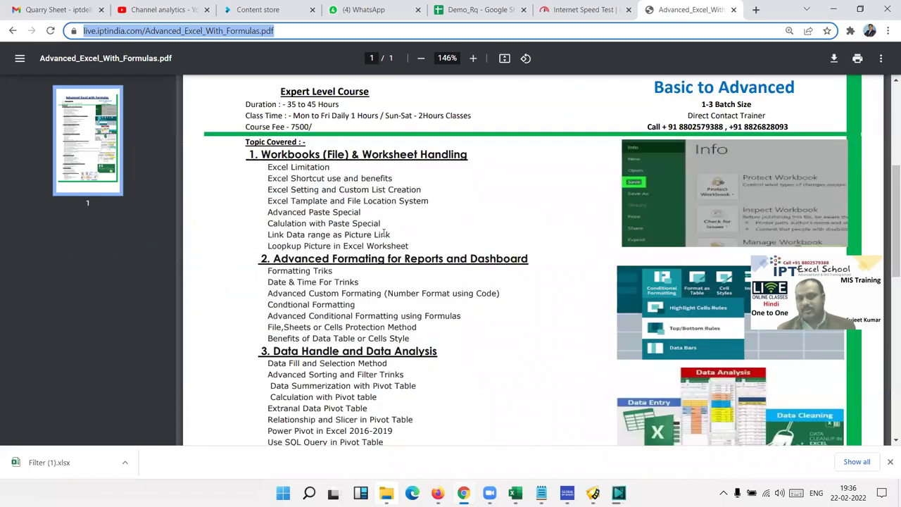
scroll(384, 234, down, 10)
scroll(384, 233, up, 3)
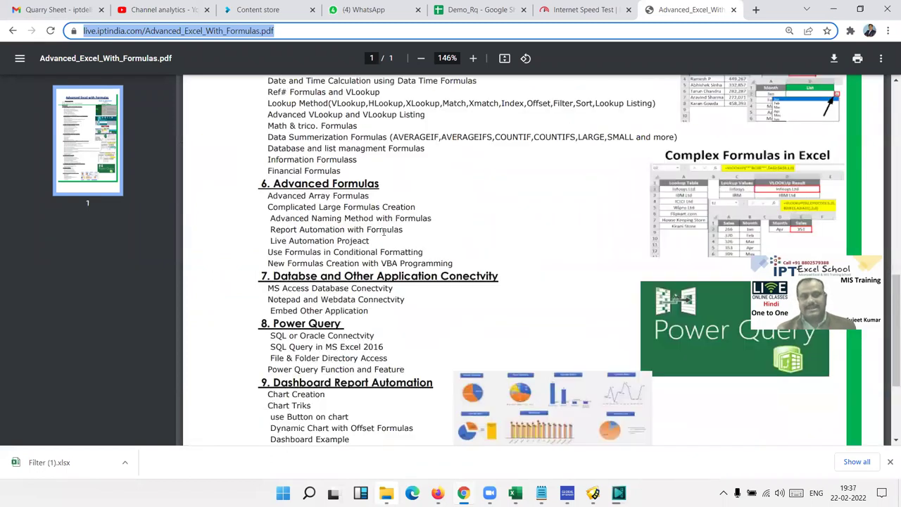
scroll(384, 232, up, 5)
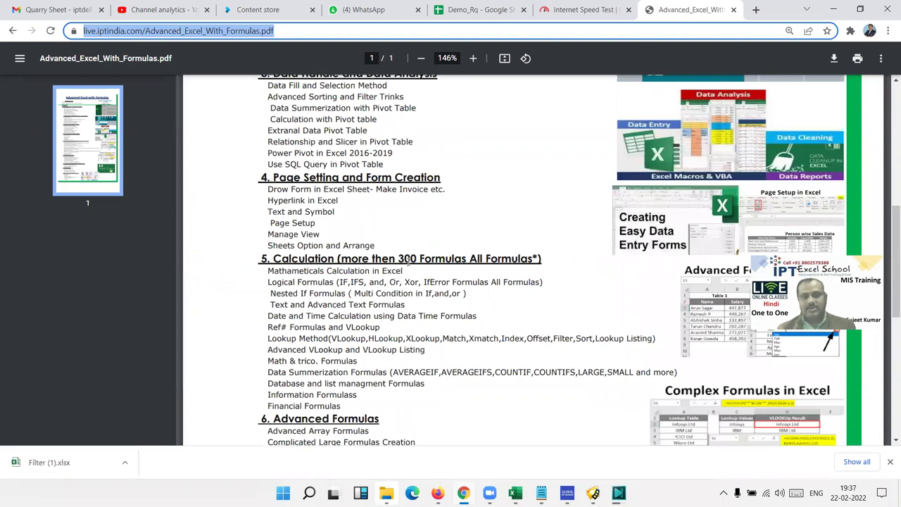
click(409, 261)
scroll(344, 314, down, 4)
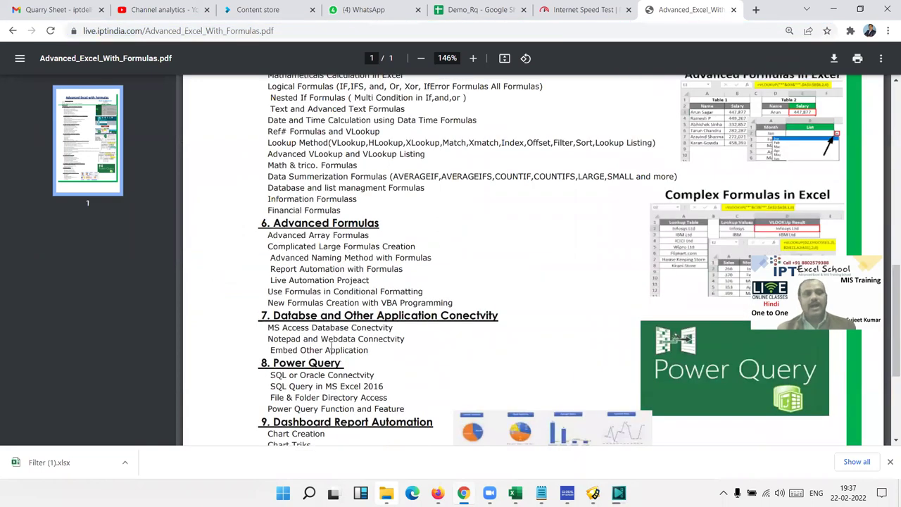
scroll(336, 347, down, 1)
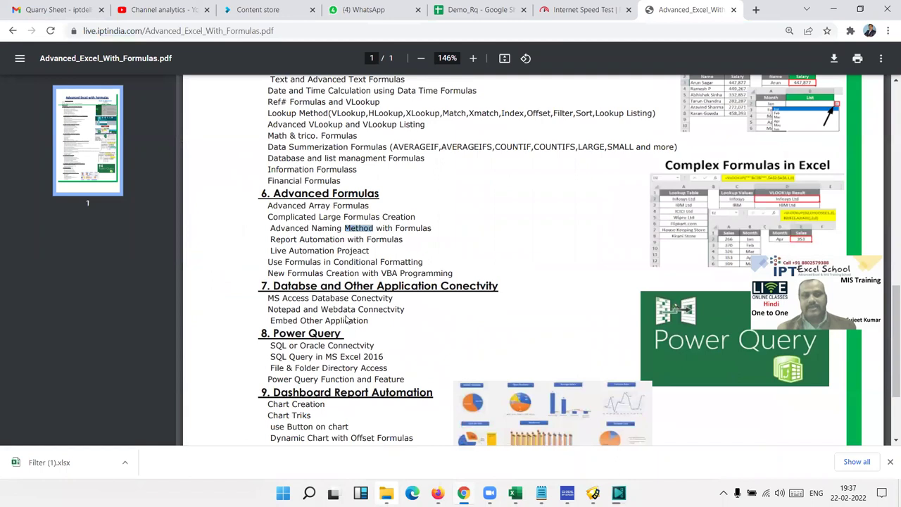
scroll(347, 319, down, 3)
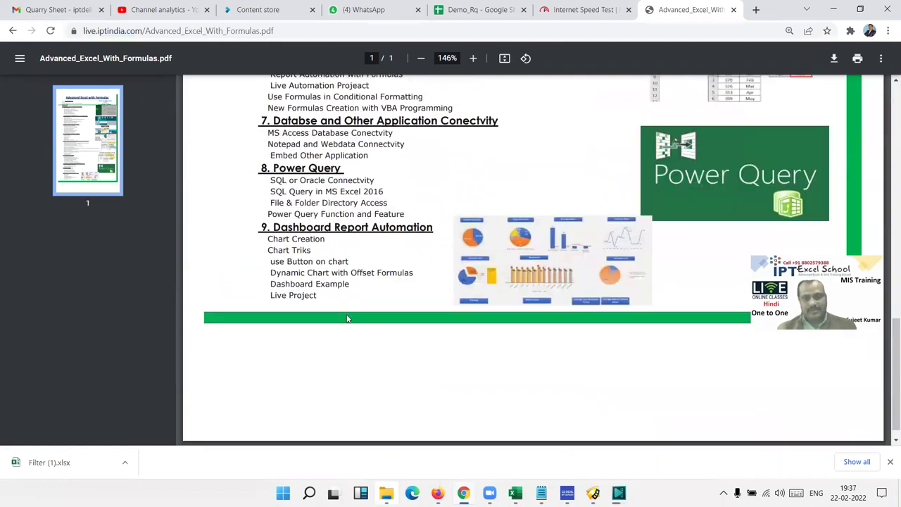
scroll(346, 319, up, 10)
scroll(347, 319, up, 4)
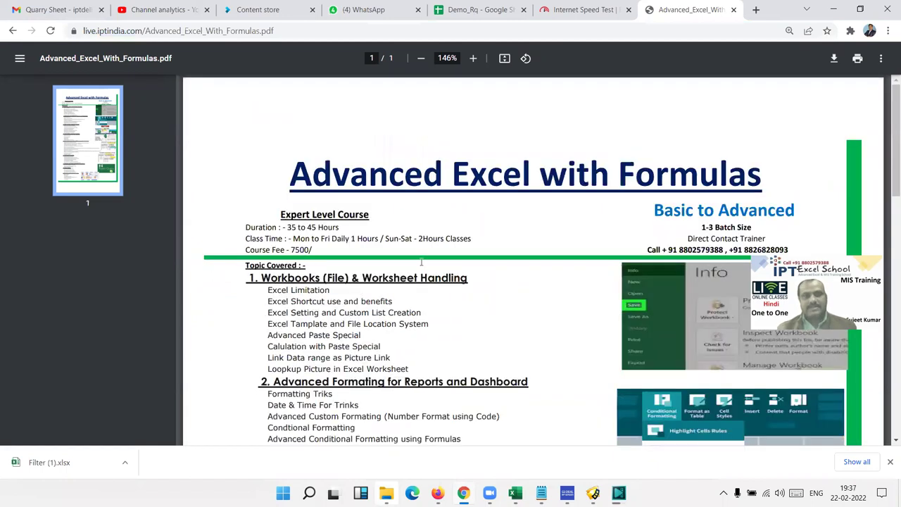
Highlight 'Expert', select all the PDF text, and go back to the course page.
double_click(296, 212)
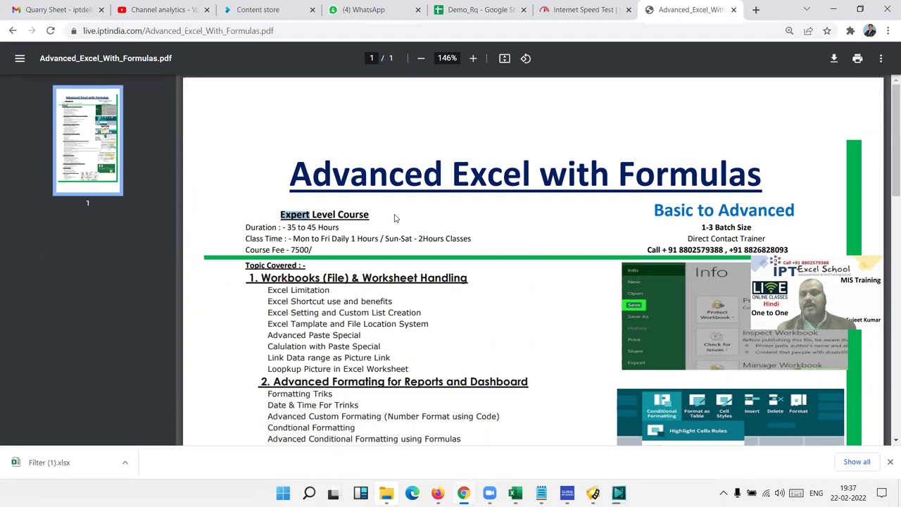
click(688, 237)
key(ctrl+a)
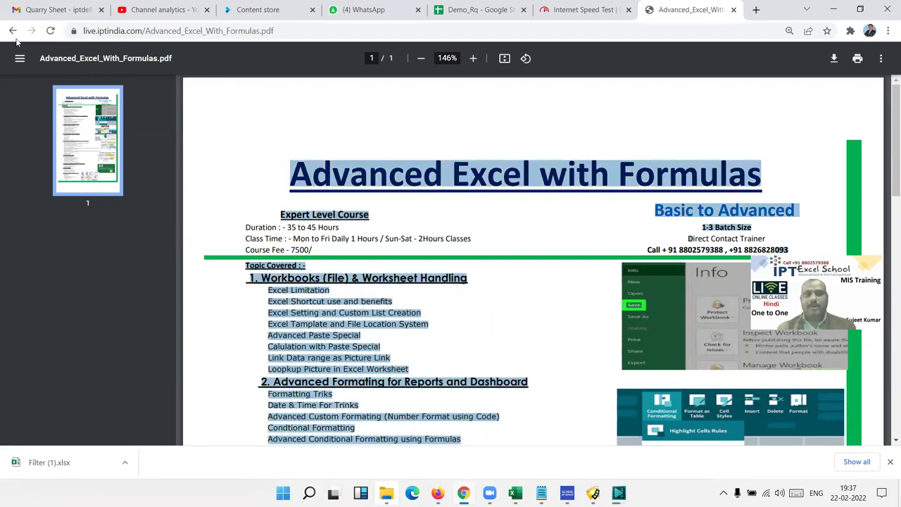
click(13, 31)
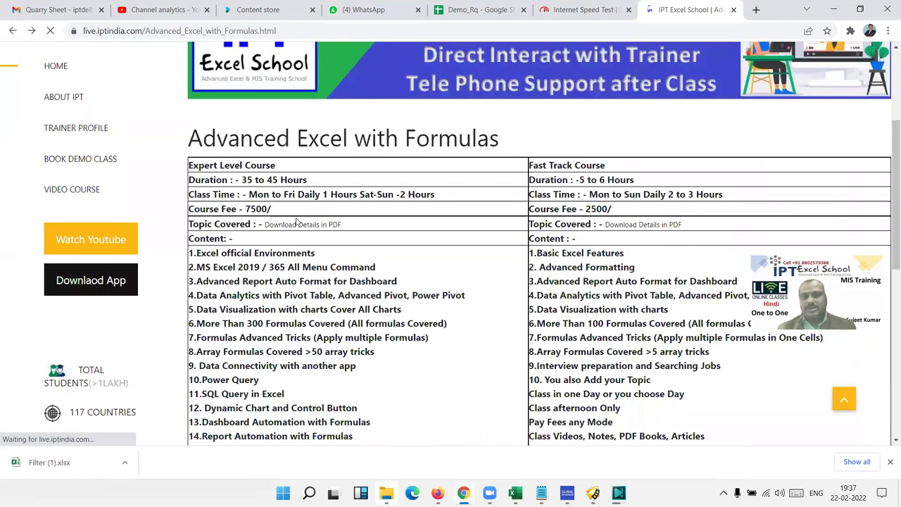
scroll(297, 222, down, 3)
scroll(296, 222, up, 3)
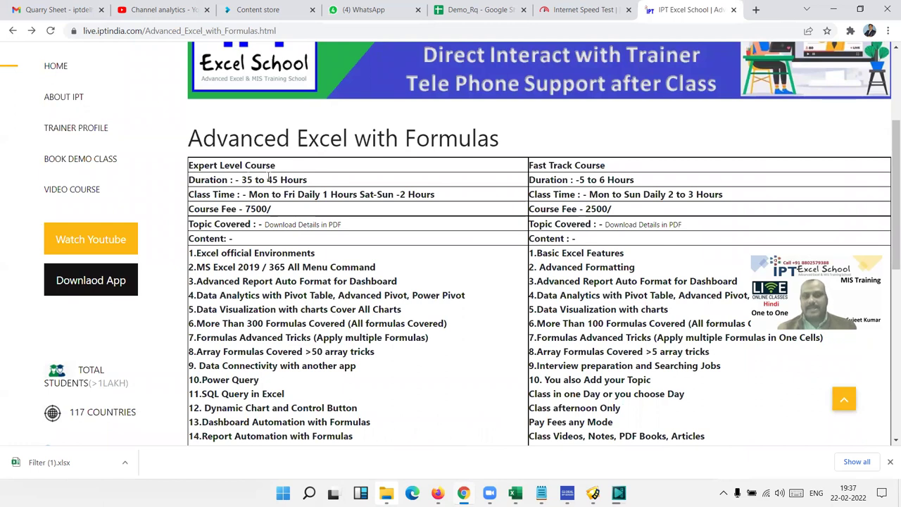
double_click(268, 179)
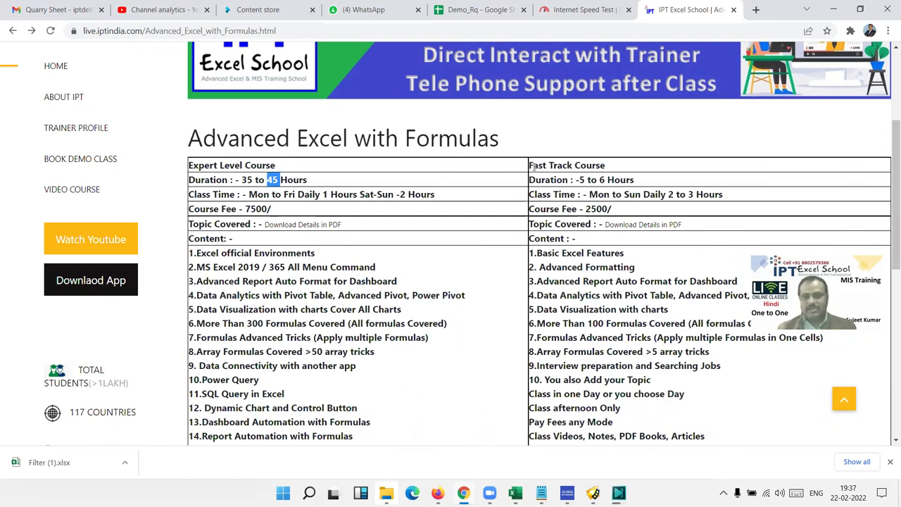
drag(607, 167, 533, 166)
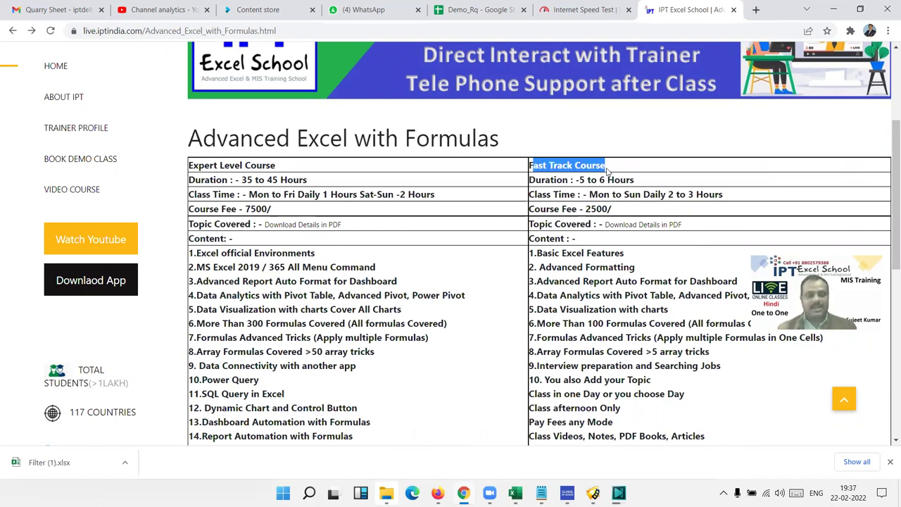
click(613, 190)
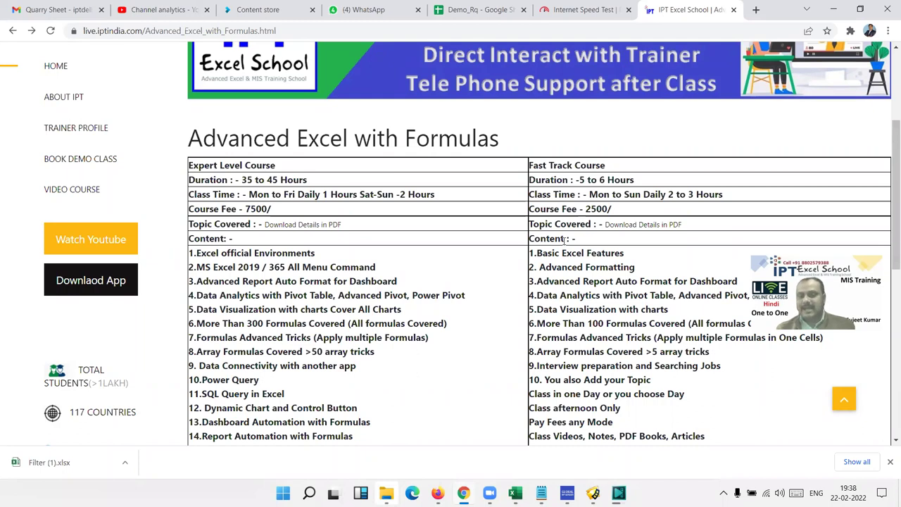
triple_click(597, 177)
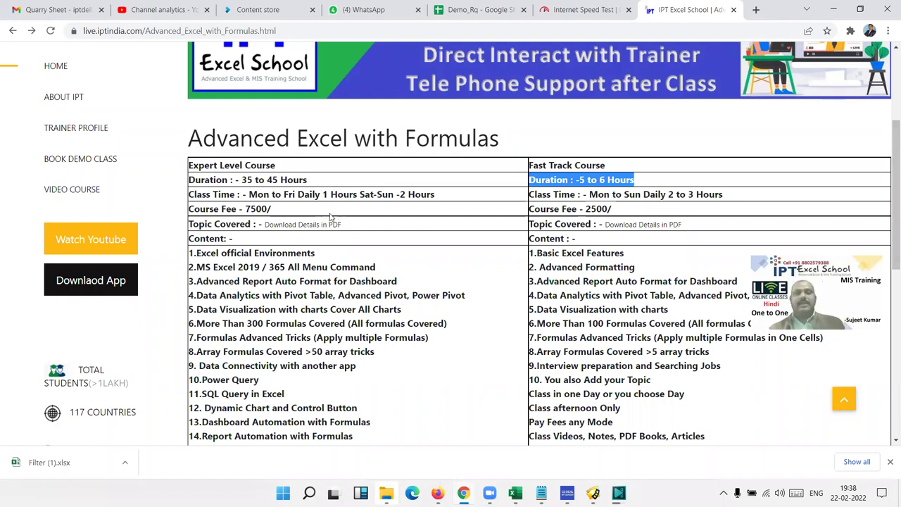
click(289, 196)
double_click(290, 195)
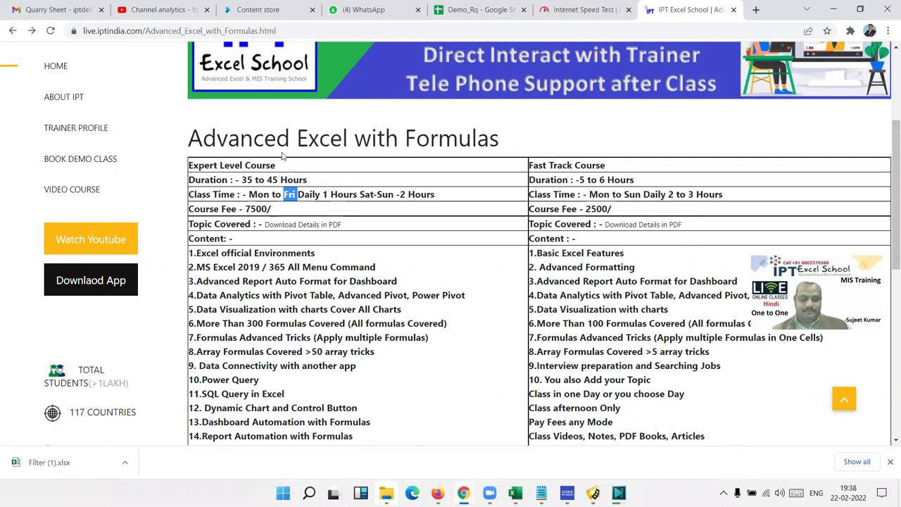
scroll(284, 174, up, 3)
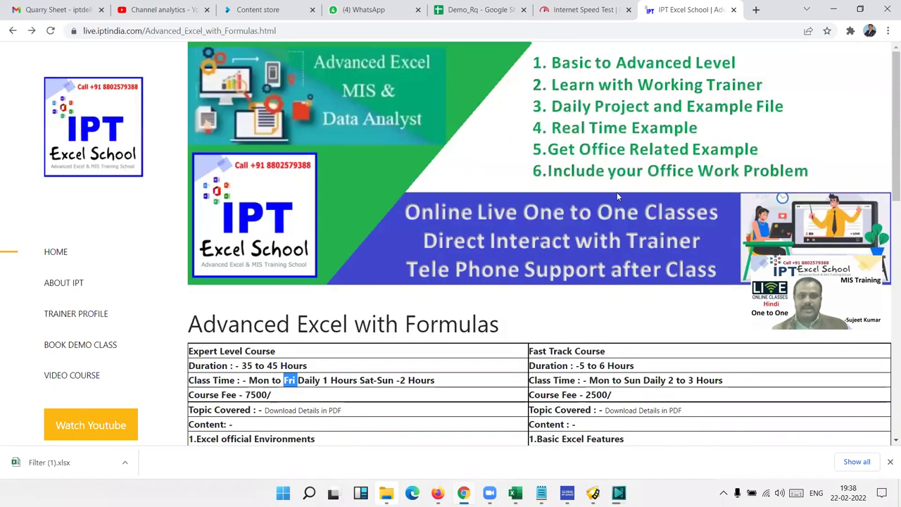